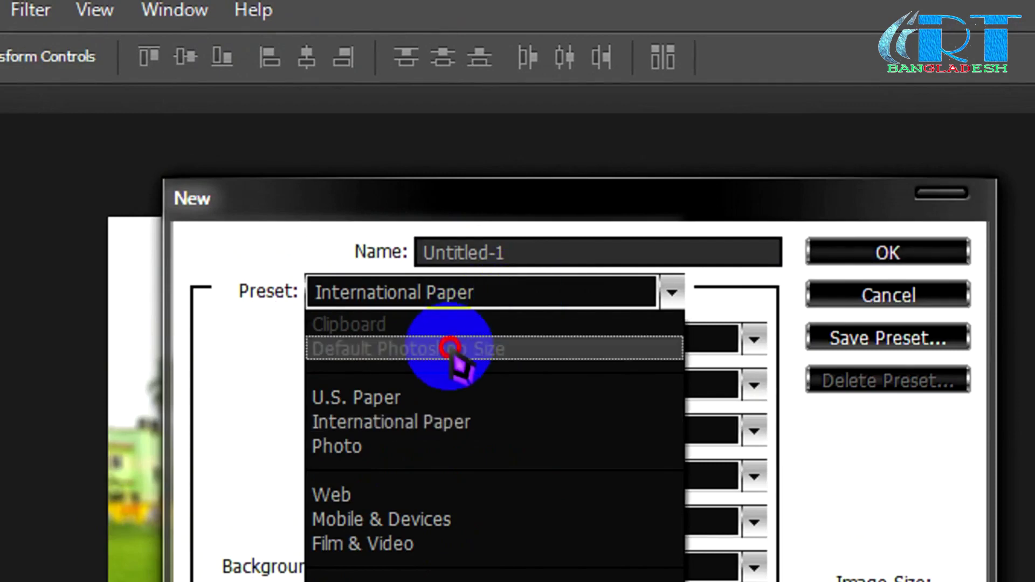
Create a new document 1.6 inches wide and 2 inches high at a resolution of 300 pixels/inch
left_click_drag(485, 393, 409, 404)
type("1.6")
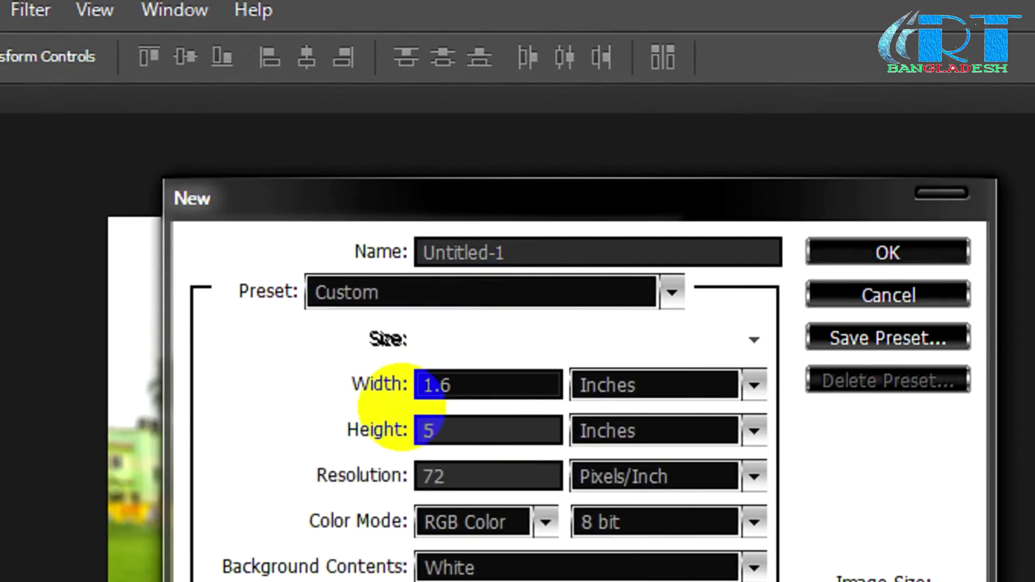
left_click(447, 430)
left_click(370, 429)
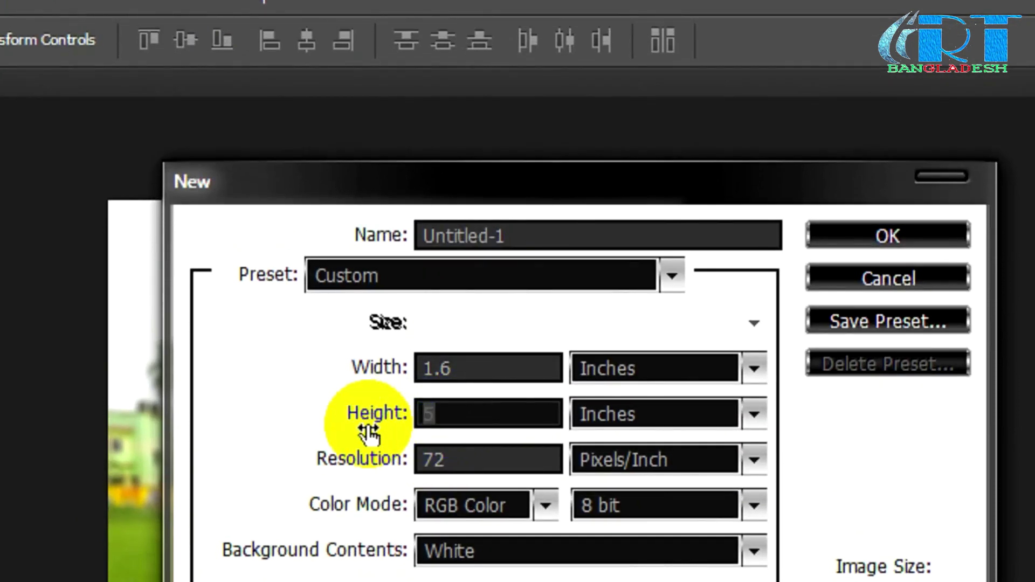
key("Tab")
type("300")
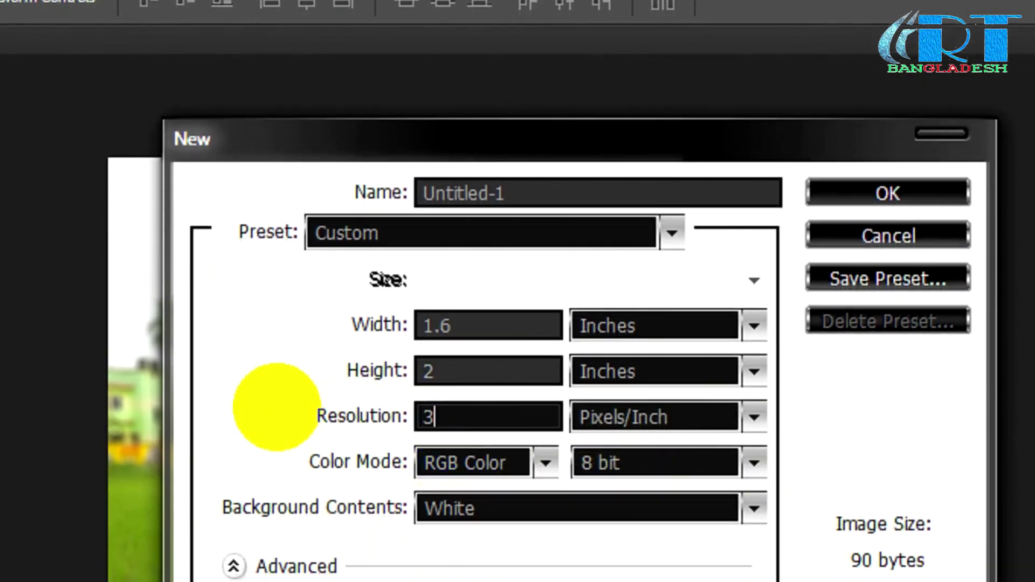
left_click(752, 326)
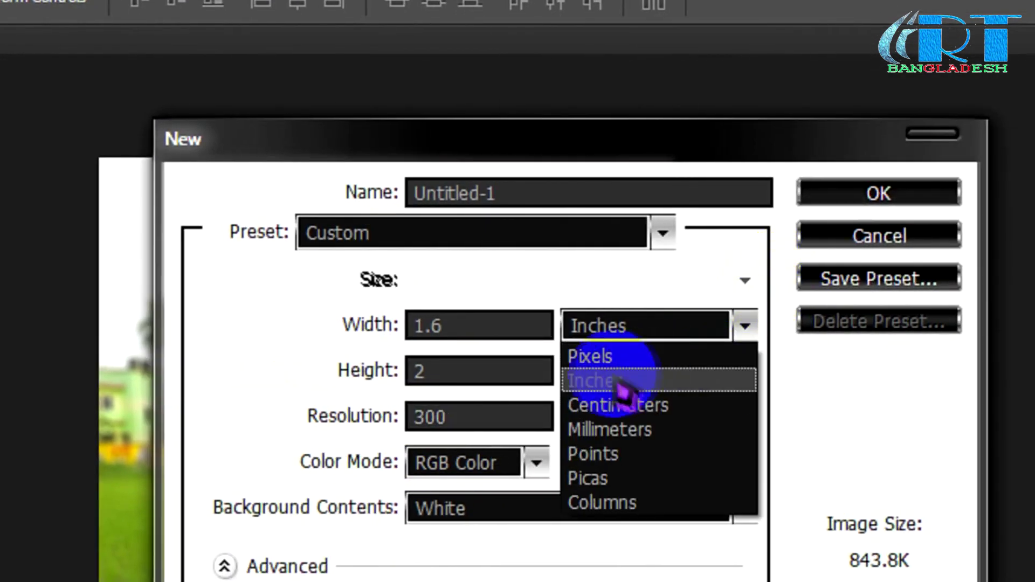
left_click(638, 377)
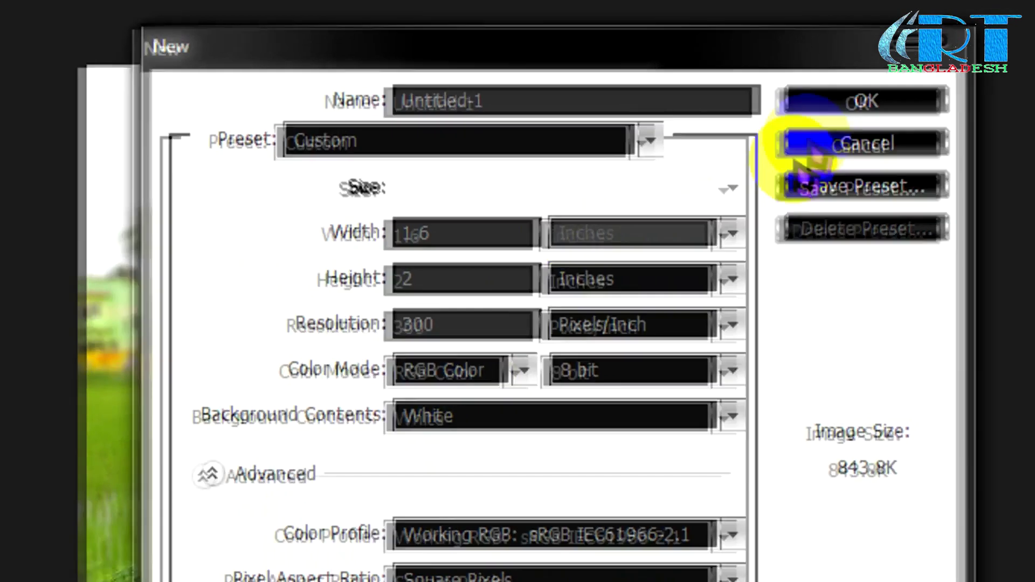
left_click(859, 105)
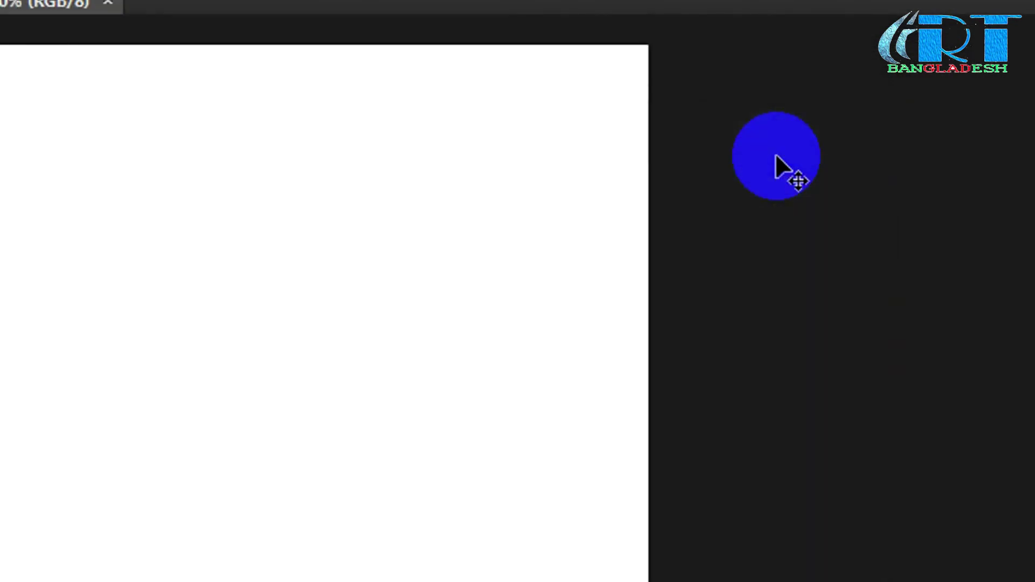
Copy the man's photo from 20181001_163816.jpg into the Untitled-1 document as a layer
key("F5")
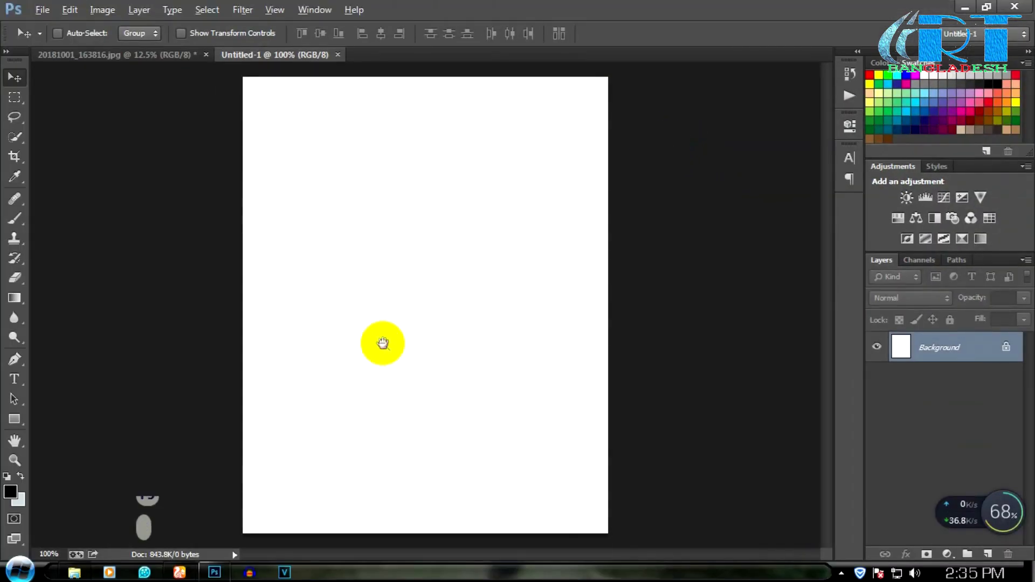
scroll(383, 343, "down", 2)
scroll(388, 333, "up", 1)
left_click(81, 56)
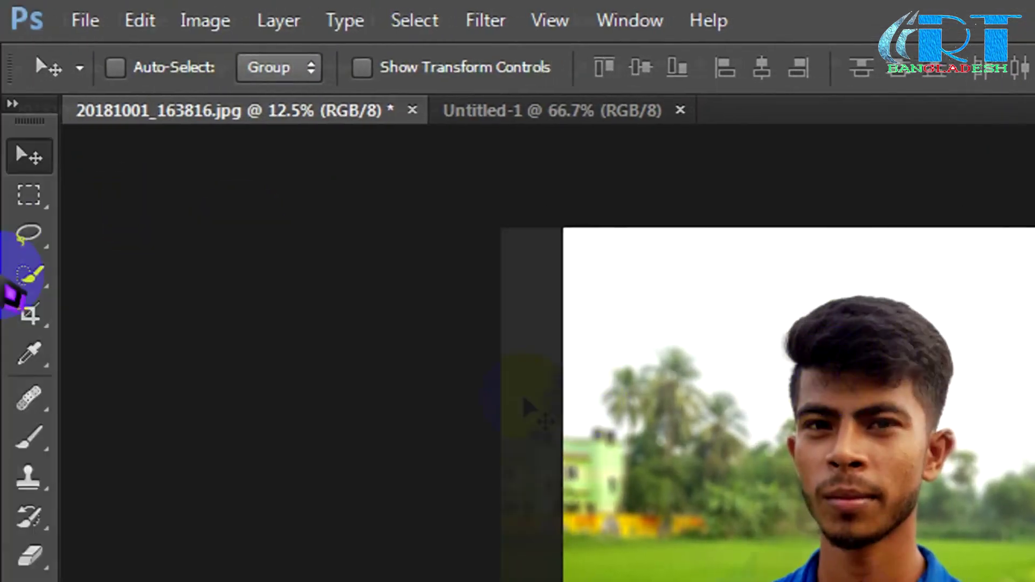
left_click_drag(816, 413, 697, 526)
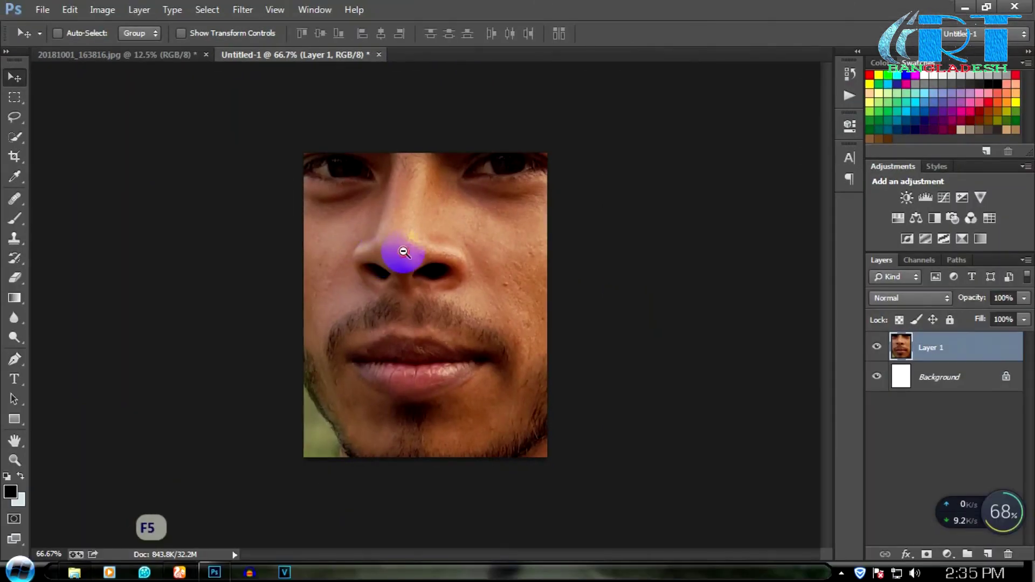
Scale the photo layer down proportionally to about 30% with Free Transform and move his head and shoulders into the canvas
left_click_drag(404, 252, 403, 252)
key("ctrl+t")
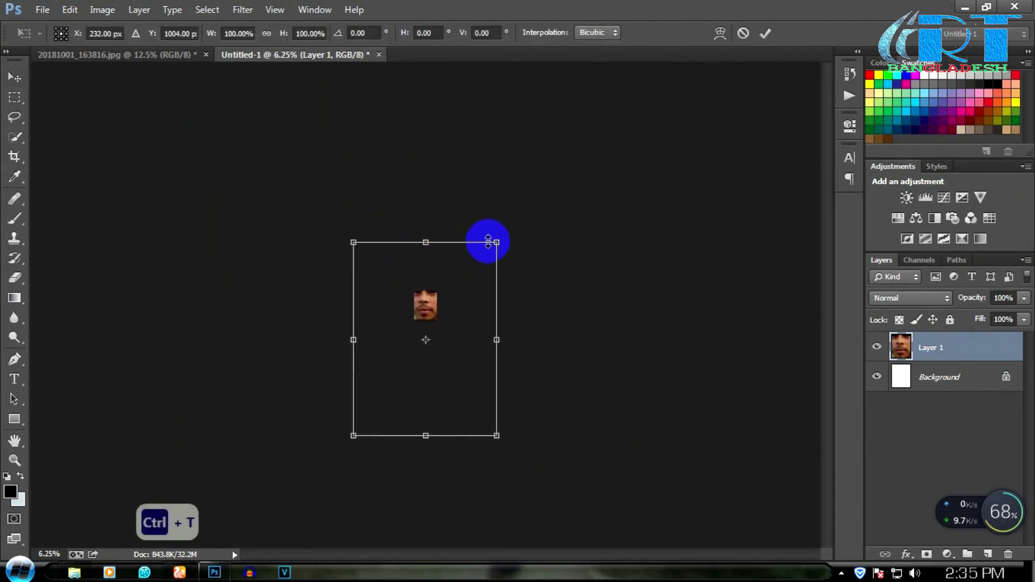
left_click_drag(496, 238, 434, 296)
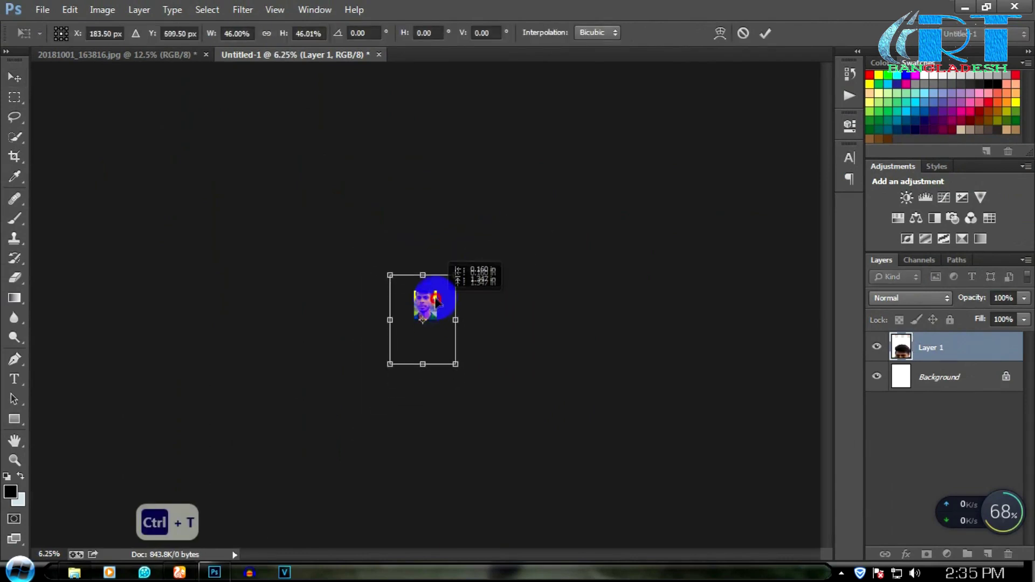
left_click(431, 296, "ctrl")
left_click(434, 298, "ctrl")
left_click(434, 298, "ctrl")
left_click(434, 298, "ctrl")
left_click_drag(543, 186, 502, 247)
left_click_drag(443, 320, 447, 286)
left_click(448, 286, "ctrl")
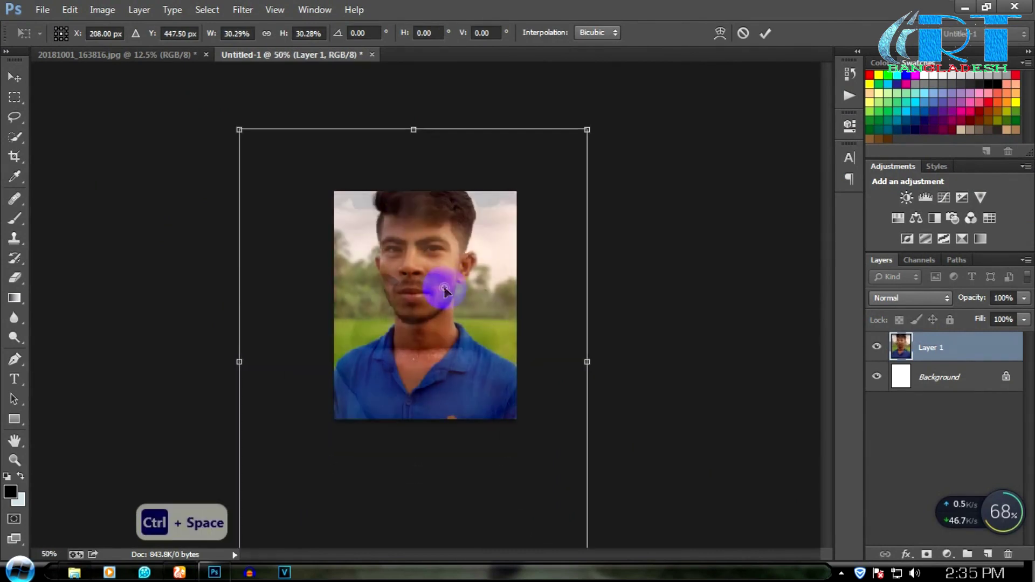
Refine the photo's scale to about 27%, position the head and shoulders within the canvas, and apply the transformation
left_click_drag(592, 131, 568, 162)
left_click_drag(490, 219, 483, 232)
left_click_drag(557, 172, 564, 164)
key("Right")
key("Right")
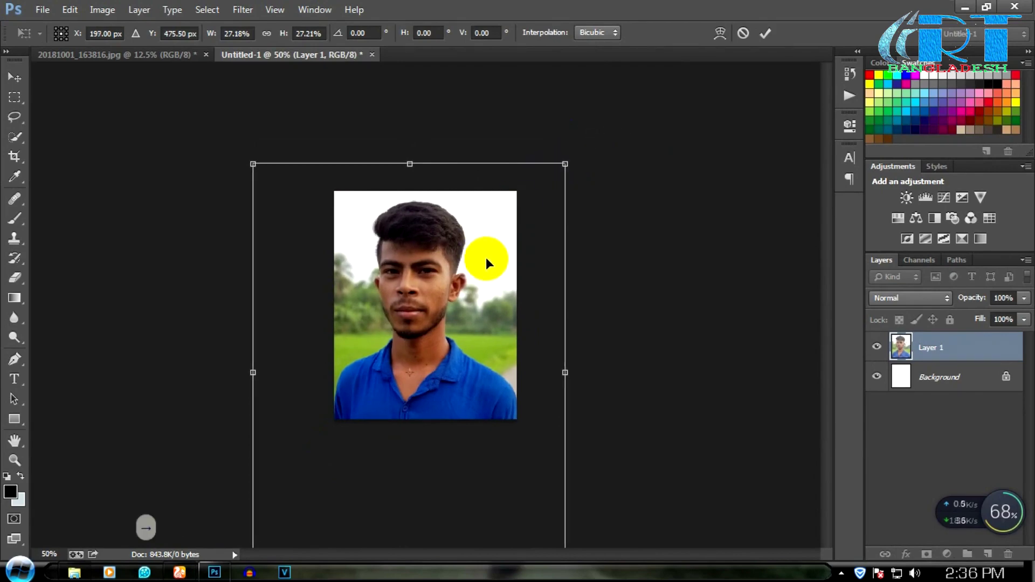
key("Return")
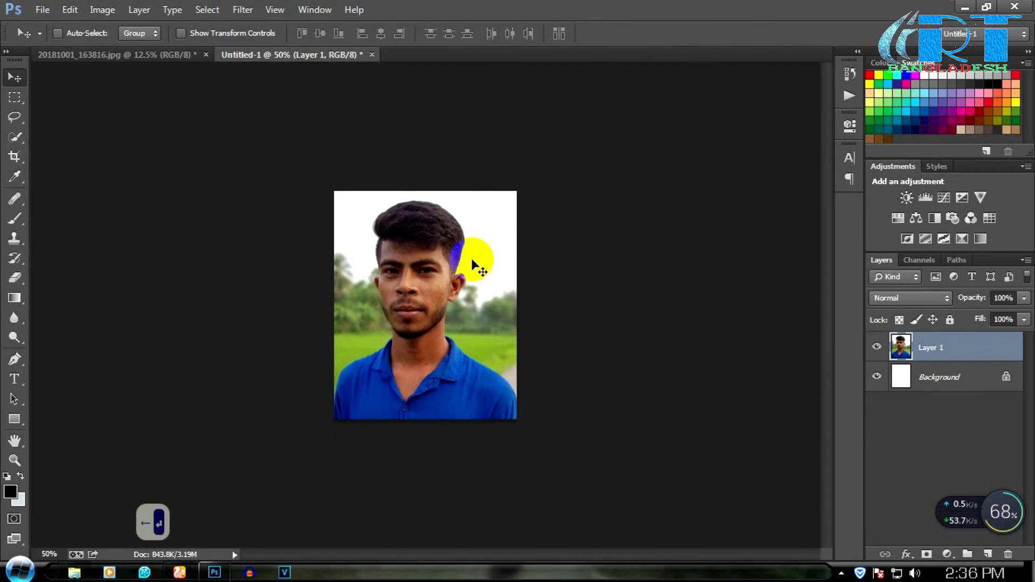
Nudge the photo layer seven steps down and one step right using Free Transform, and apply it
key("ctrl+t")
key("Down")
key("Down")
key("Down")
key("Down")
key("Down")
key("Down")
key("Down")
key("Right")
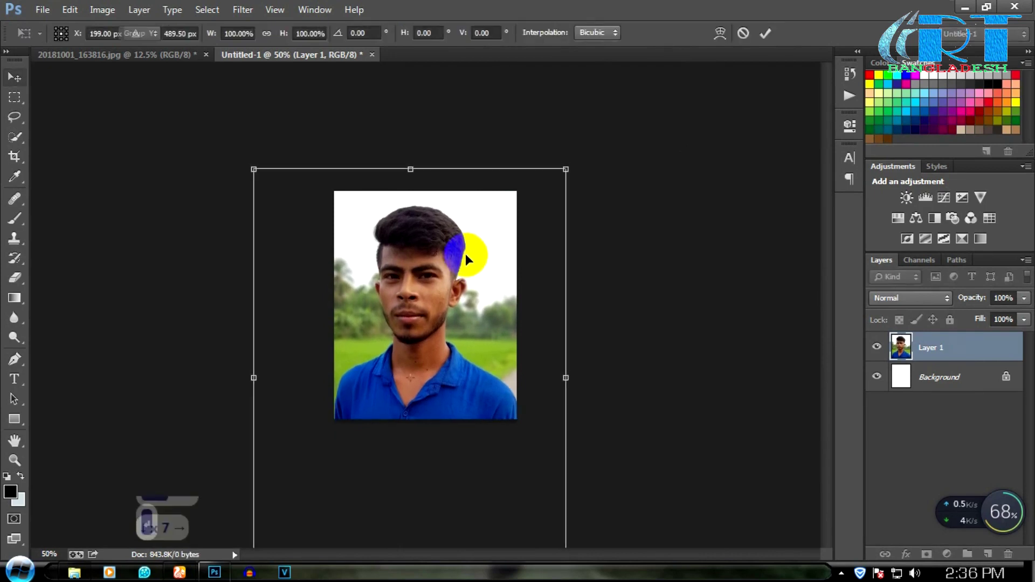
key("Return")
Select the whole background around the man on Layer 1 with the Quick Selection tool, using a brush size up to 50
left_click(468, 272, "ctrl")
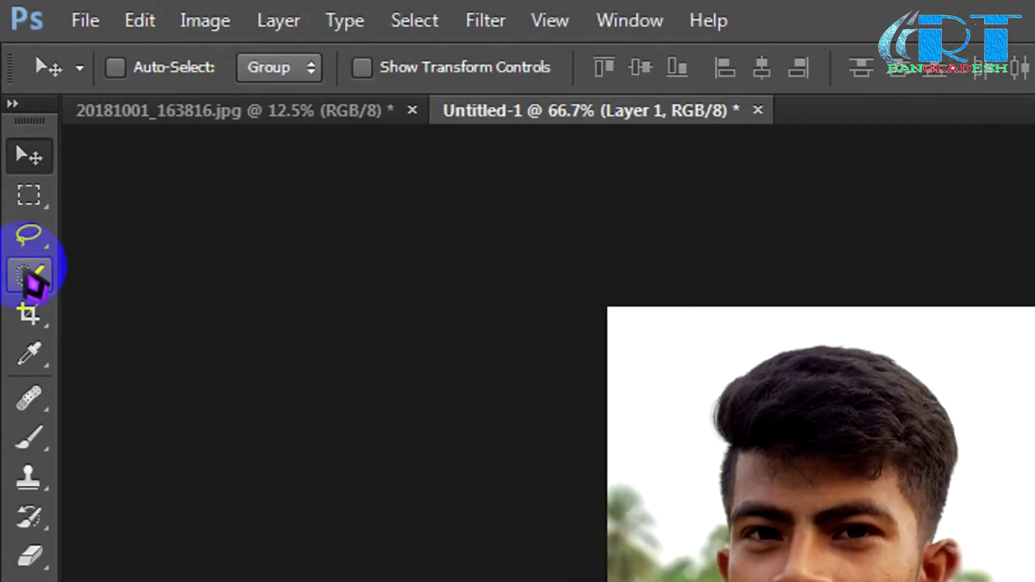
left_click(15, 139)
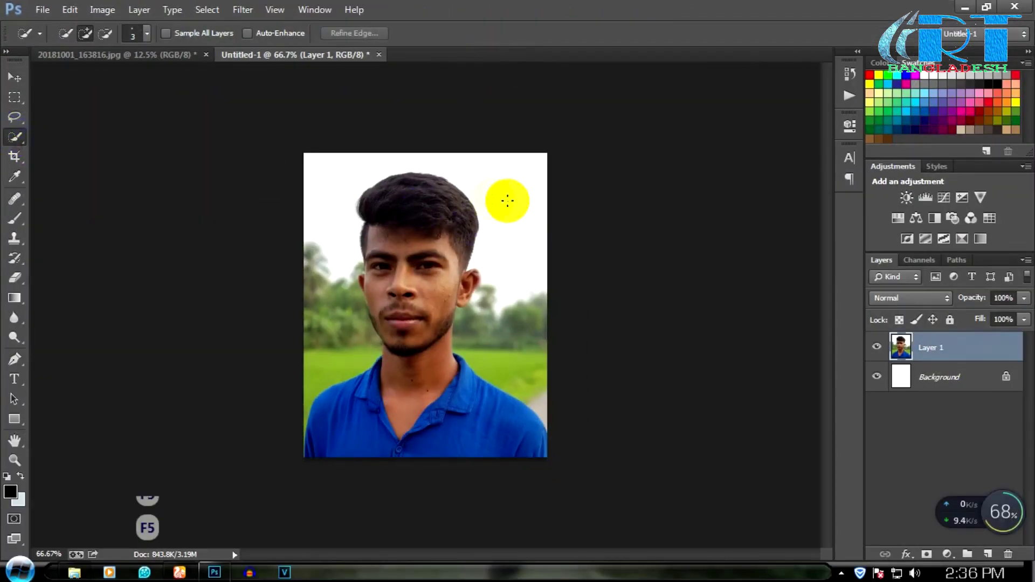
left_click_drag(463, 208, 474, 202)
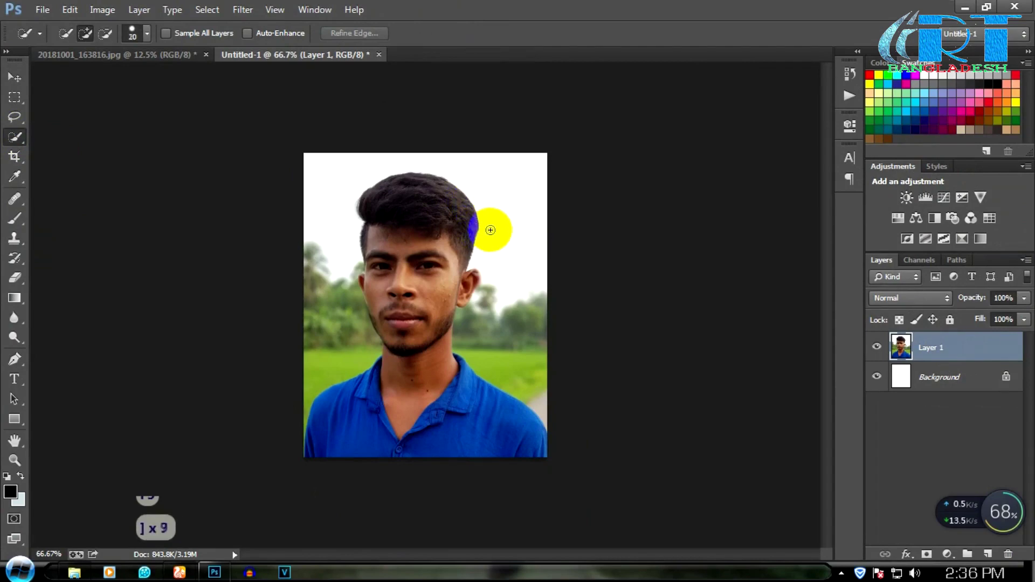
mouse_move(513, 169)
left_mouse_down()
mouse_move(529, 221)
mouse_move(510, 337)
mouse_move(400, 150)
mouse_move(327, 159)
mouse_move(310, 212)
mouse_move(312, 319)
left_mouse_up()
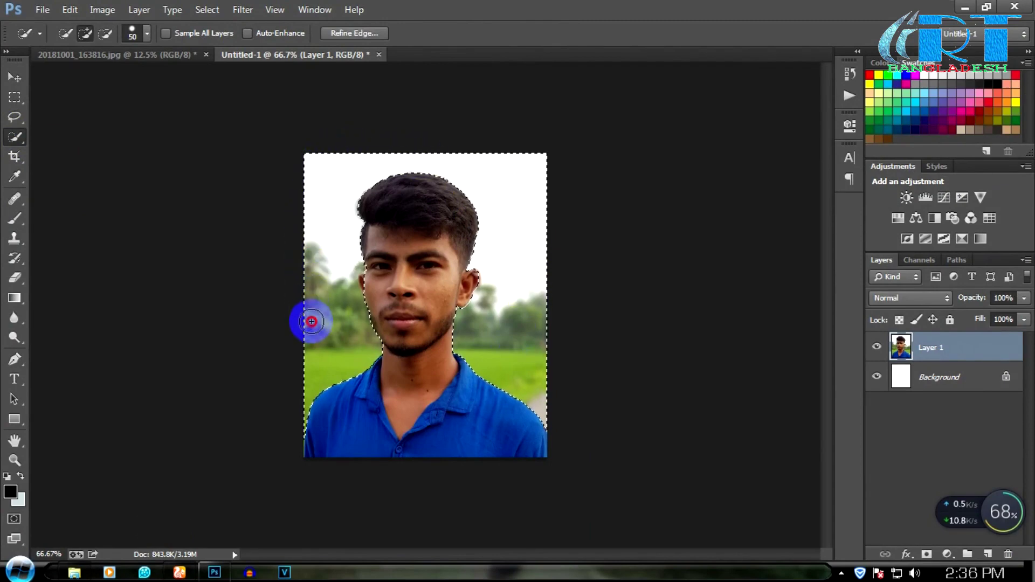
Subtract both of the man's ears from the background selection with a size 9 Quick Selection brush
key("ctrl+space")
left_click(371, 273)
left_click(373, 277)
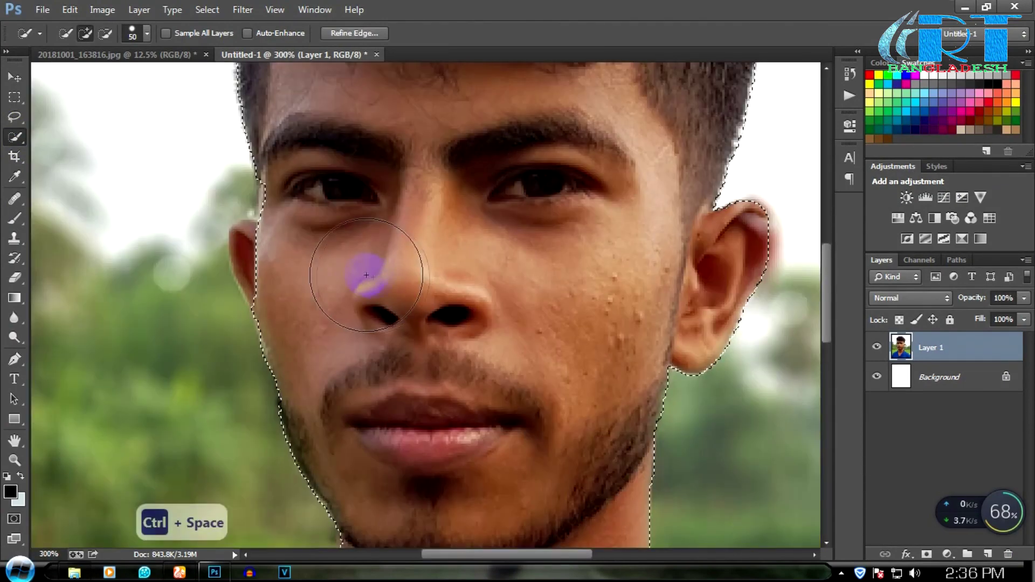
key("bracketleft")
key("bracketleft")
key("bracketleft")
key("bracketleft")
key("bracketleft")
key("bracketleft")
key("bracketleft")
key("bracketleft")
key("bracketleft")
key("alt")
left_click_drag(270, 191, 273, 173)
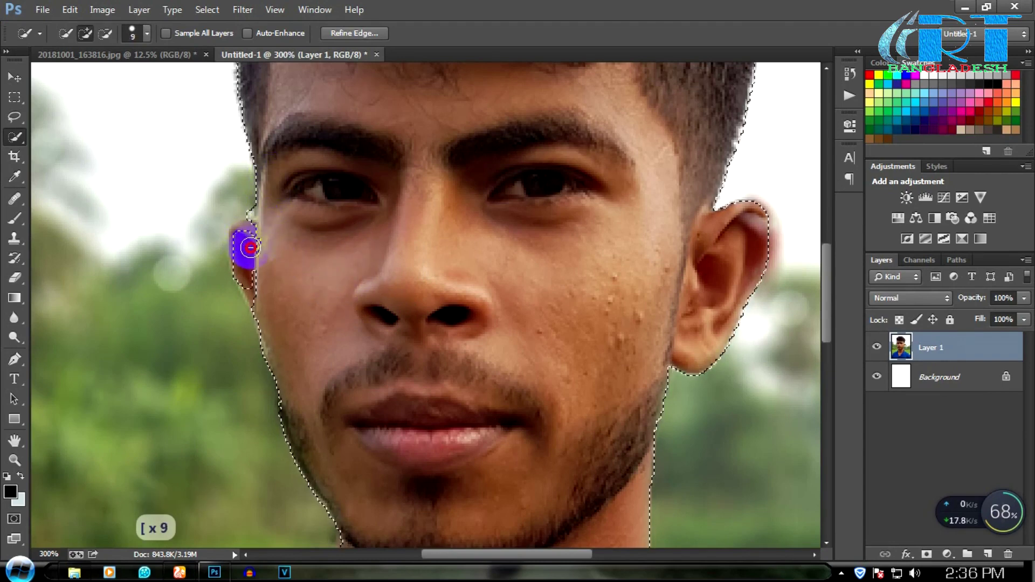
left_click_drag(250, 248, 249, 229)
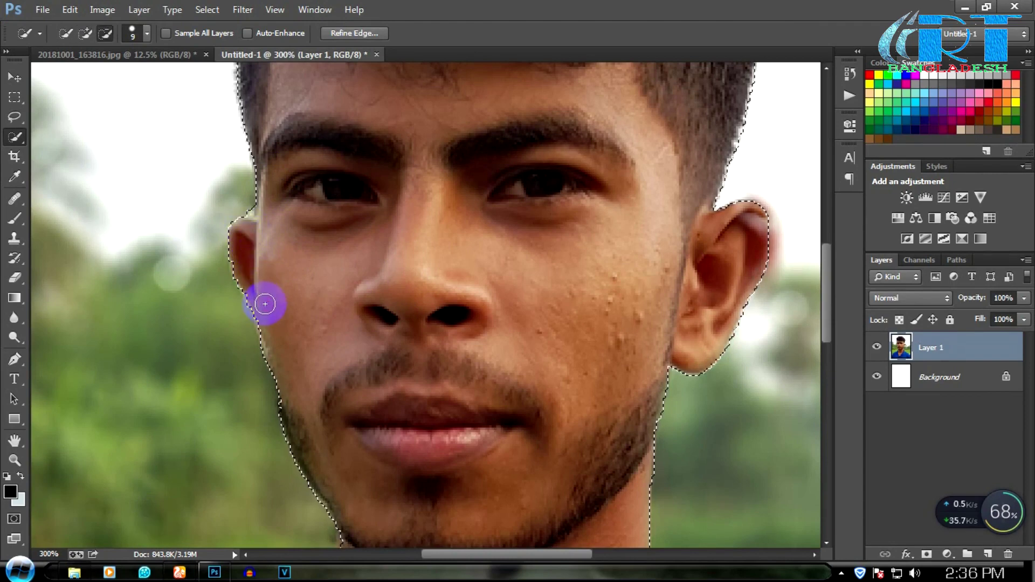
mouse_move(752, 218)
left_mouse_down()
mouse_move(765, 246)
mouse_move(759, 213)
mouse_move(748, 210)
mouse_move(742, 235)
left_mouse_up()
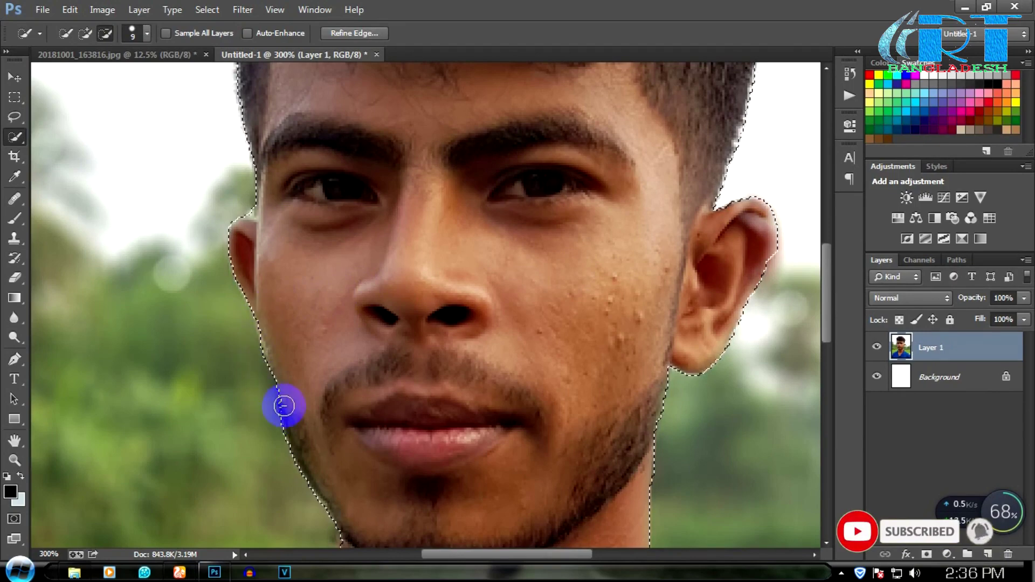
Invert the selection to the man and add it as a layer mask on Layer 1
scroll(289, 386, "down", 4)
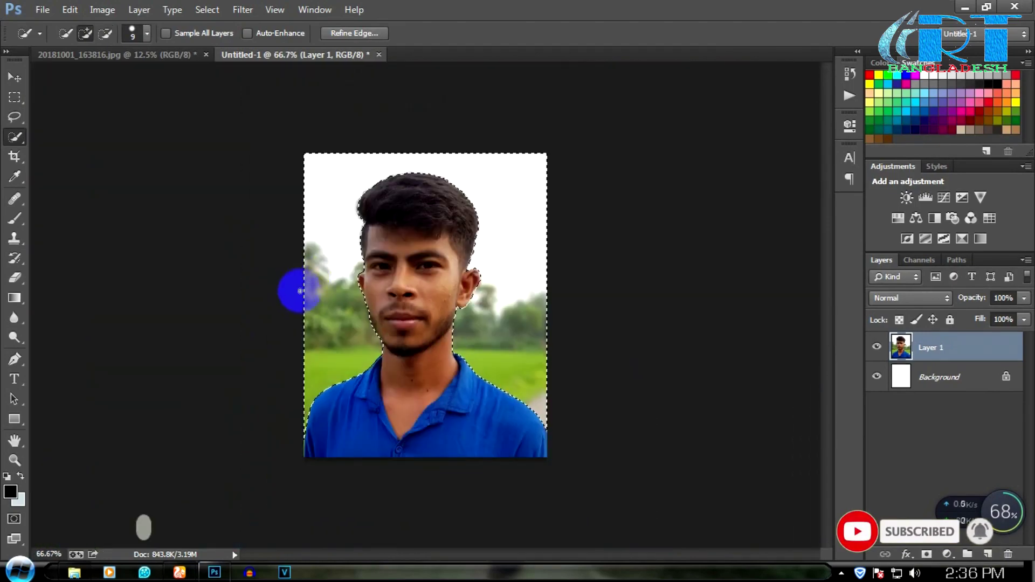
right_click(427, 248)
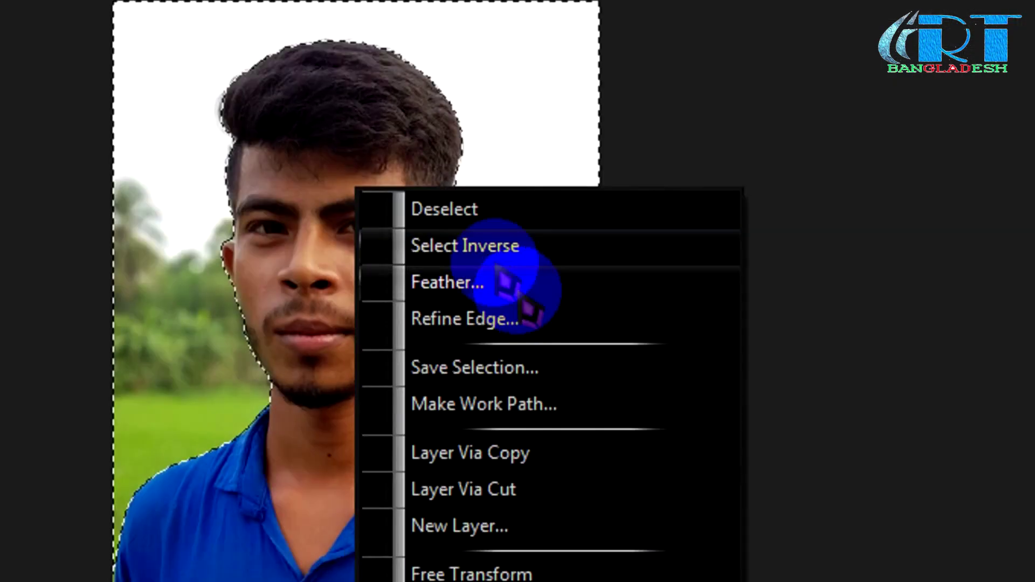
left_click(488, 275)
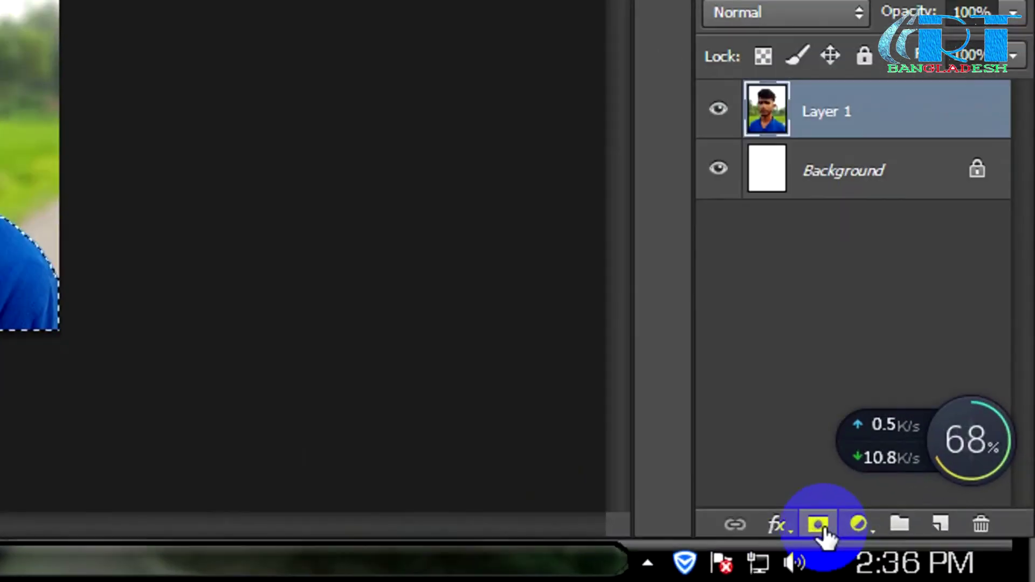
left_click(926, 554)
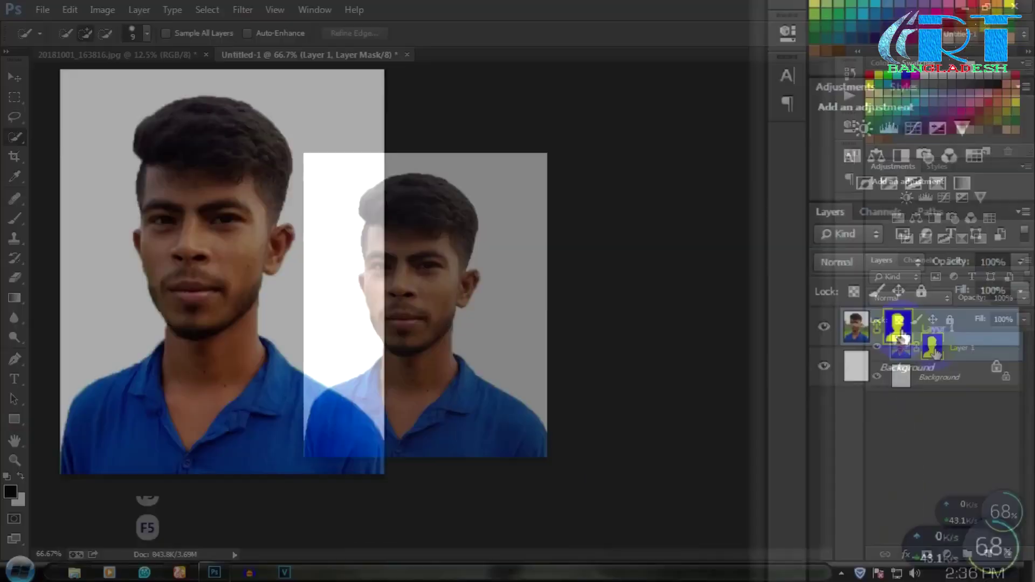
Refine Layer 1's mask with Radius 4.2 px, Smooth 12, Feather 0.3 px and Shift Edge -18%
right_click(932, 348)
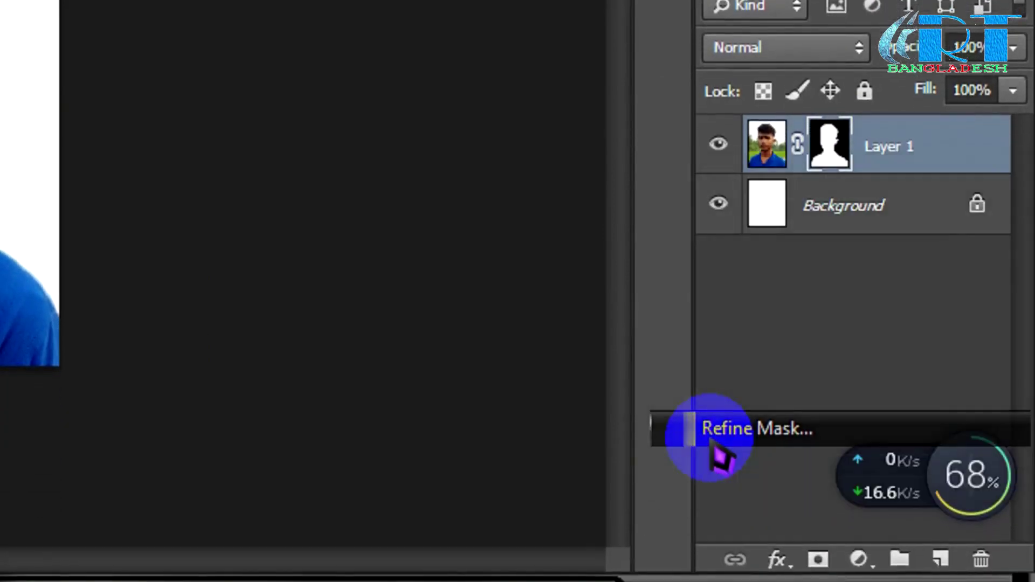
left_click(711, 438)
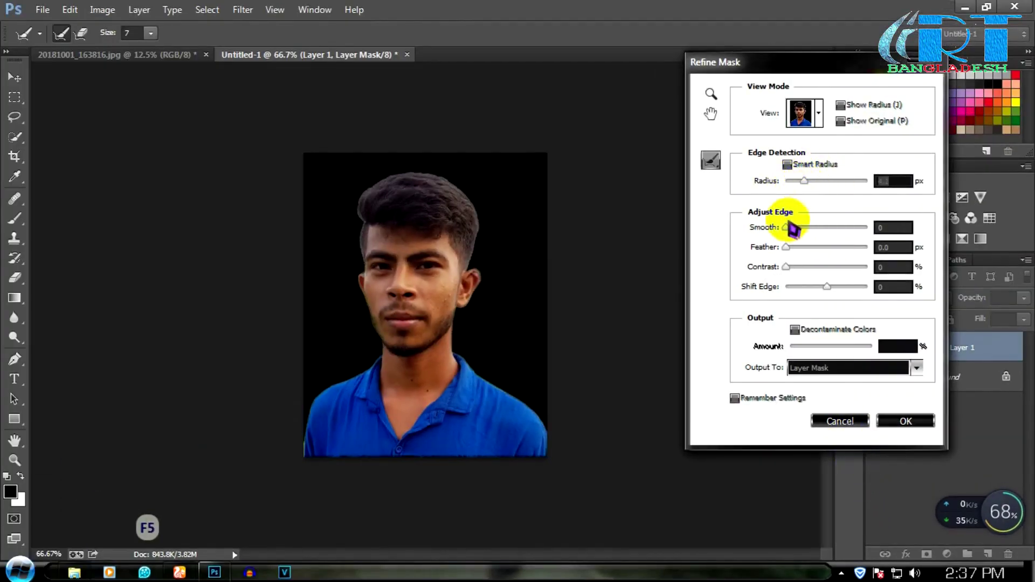
left_click_drag(786, 247, 798, 248)
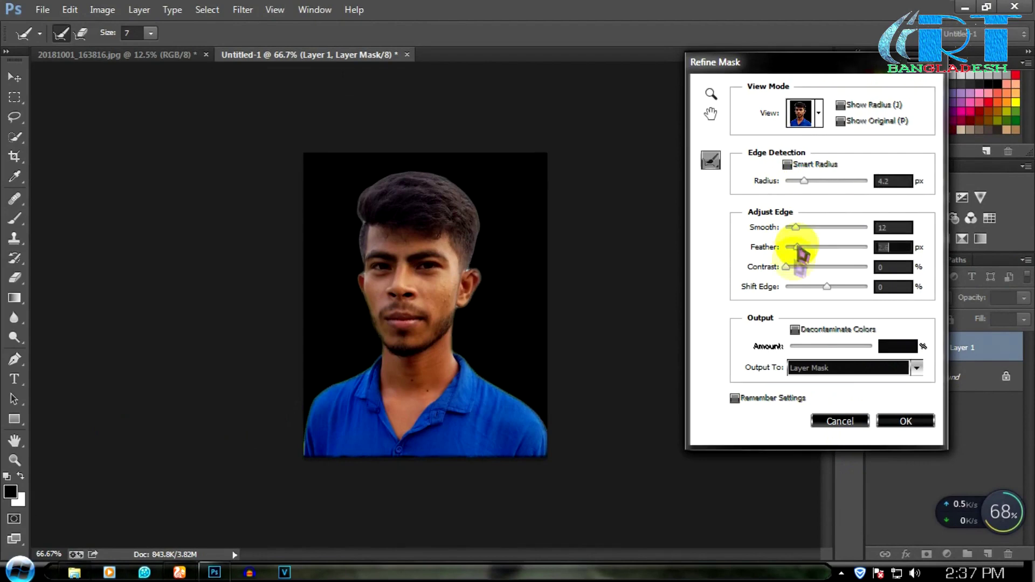
left_click_drag(824, 286, 819, 287)
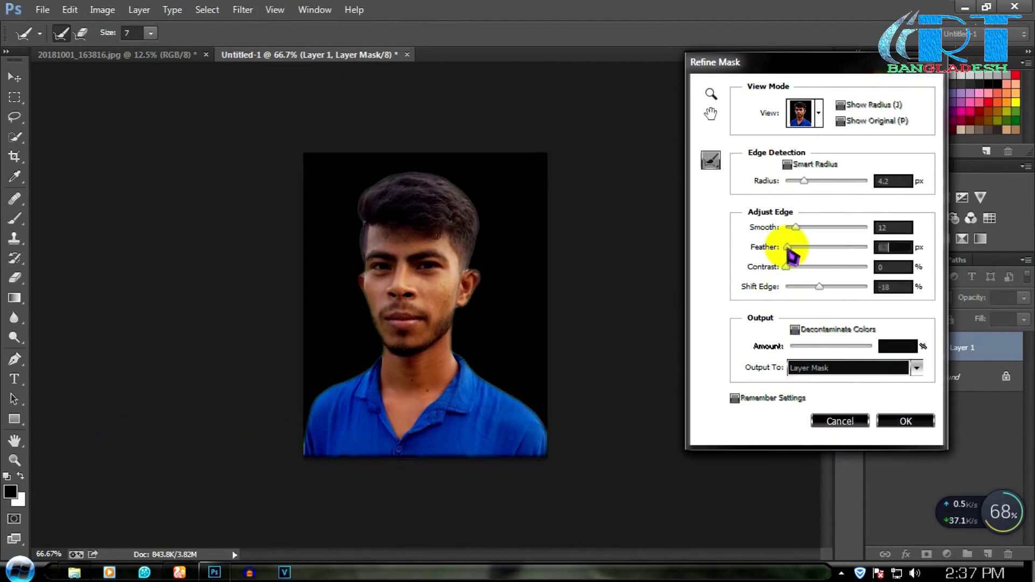
left_click(904, 420)
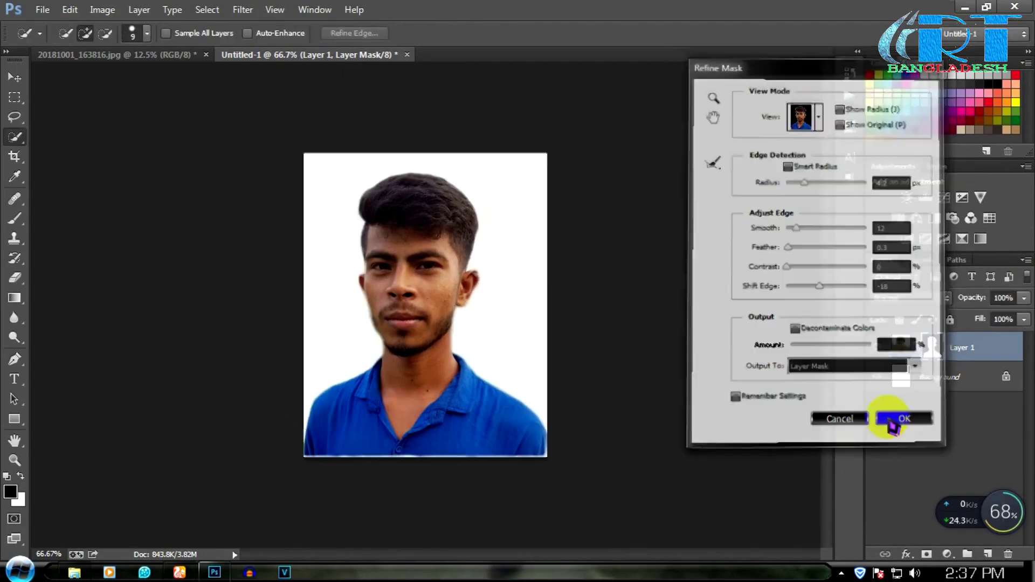
Move the masked portrait on Layer 1 straight down by about 0.043 in with the Move tool
left_click(929, 357)
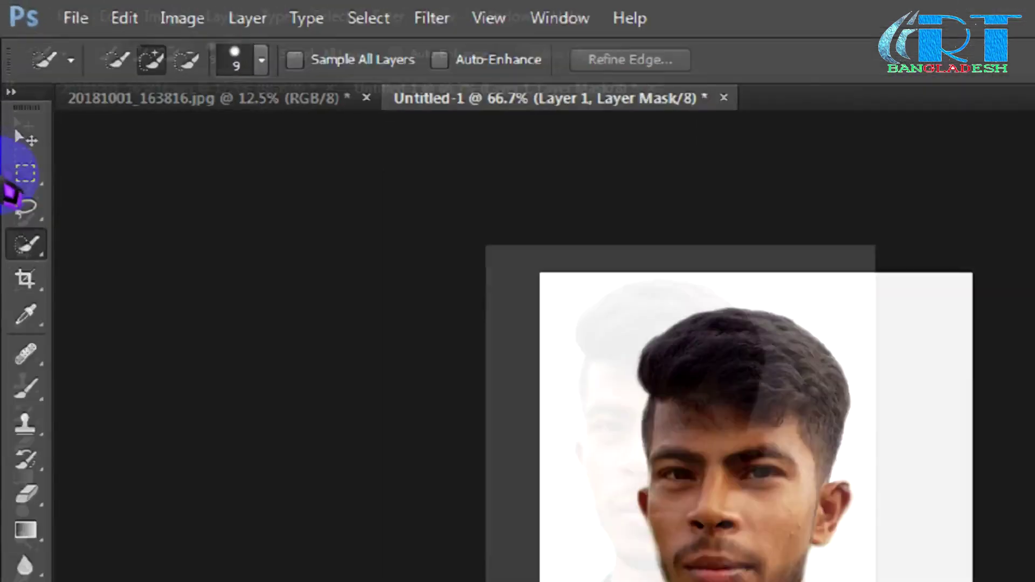
left_click(14, 78)
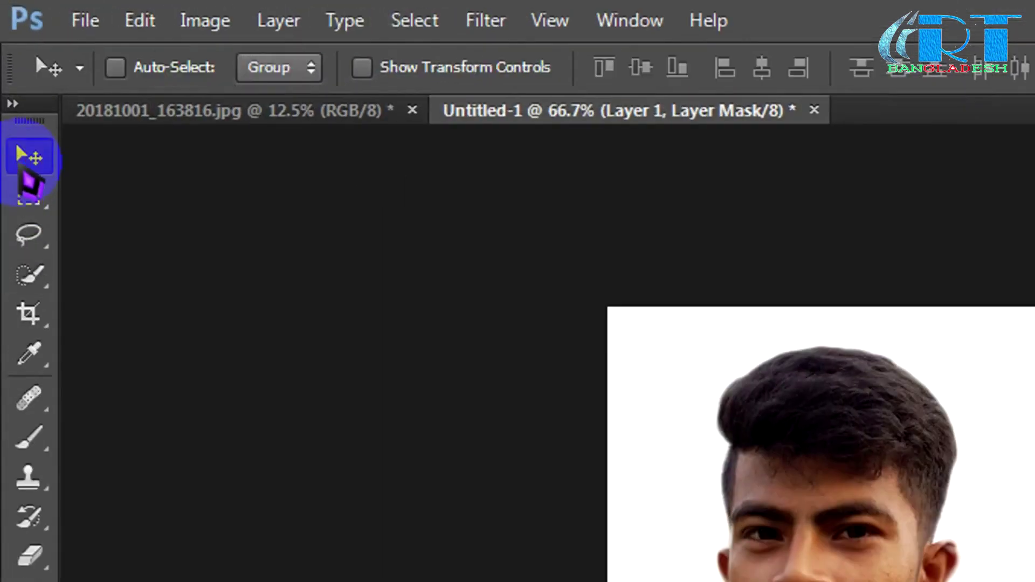
key("F5")
key("F5")
left_click_drag(437, 335, 438, 342)
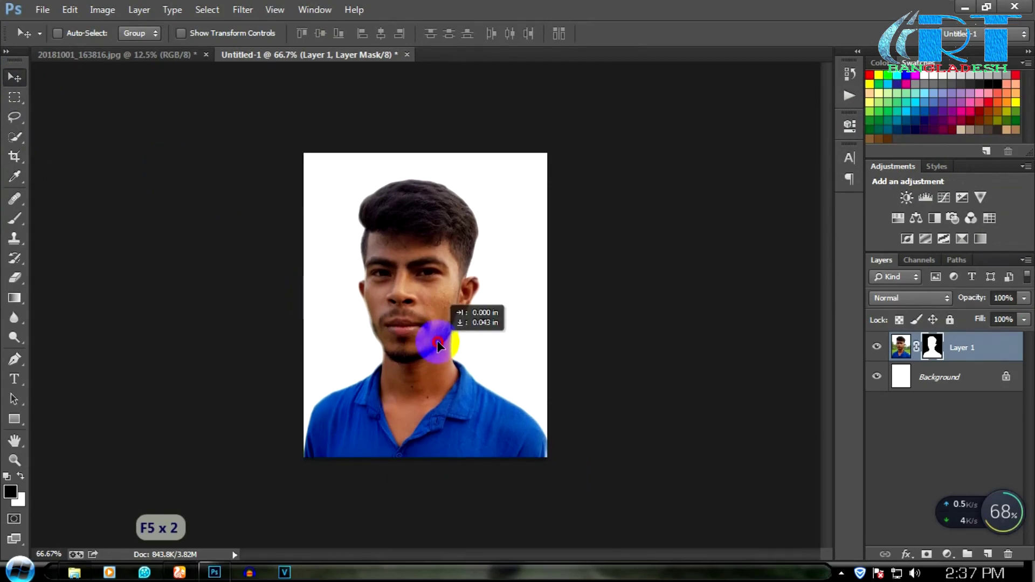
Enlarge the masked portrait on Layer 1 very slightly with Free Transform
key("ctrl+t")
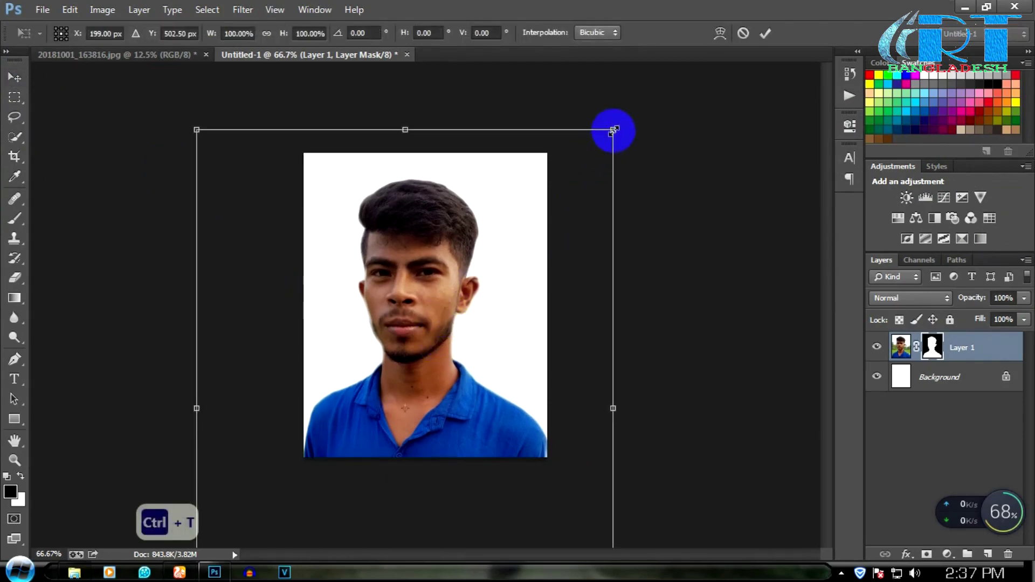
left_click_drag(612, 132, 614, 127)
key("Return")
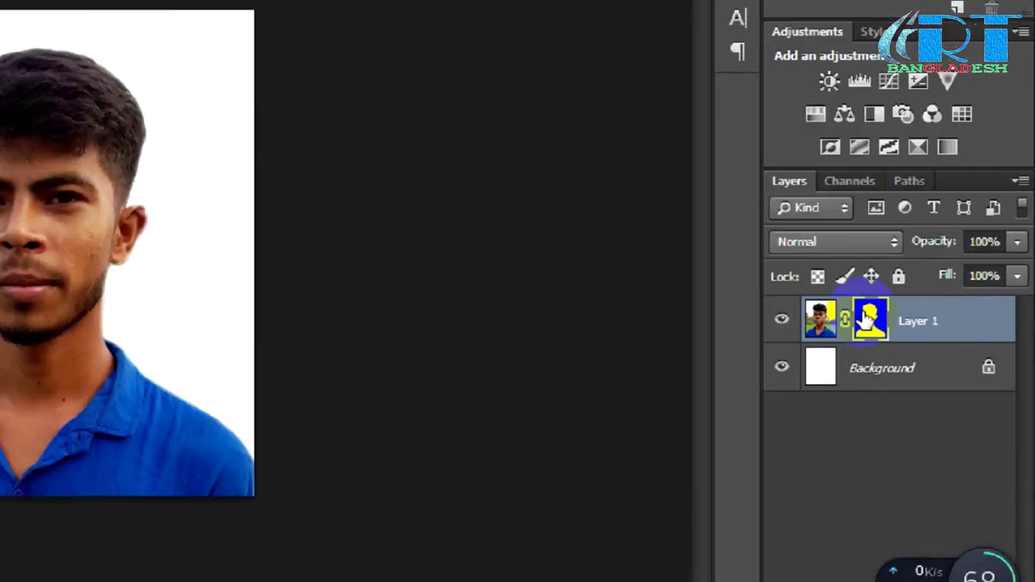
Apply Layer 1's mask permanently to the portrait layer
right_click(932, 347)
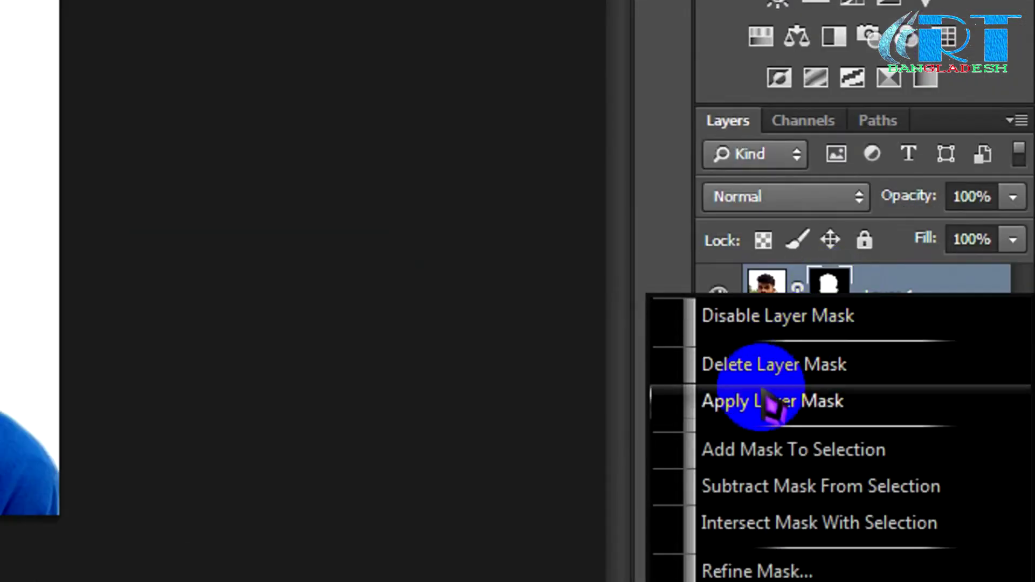
left_click(903, 400)
key("F5")
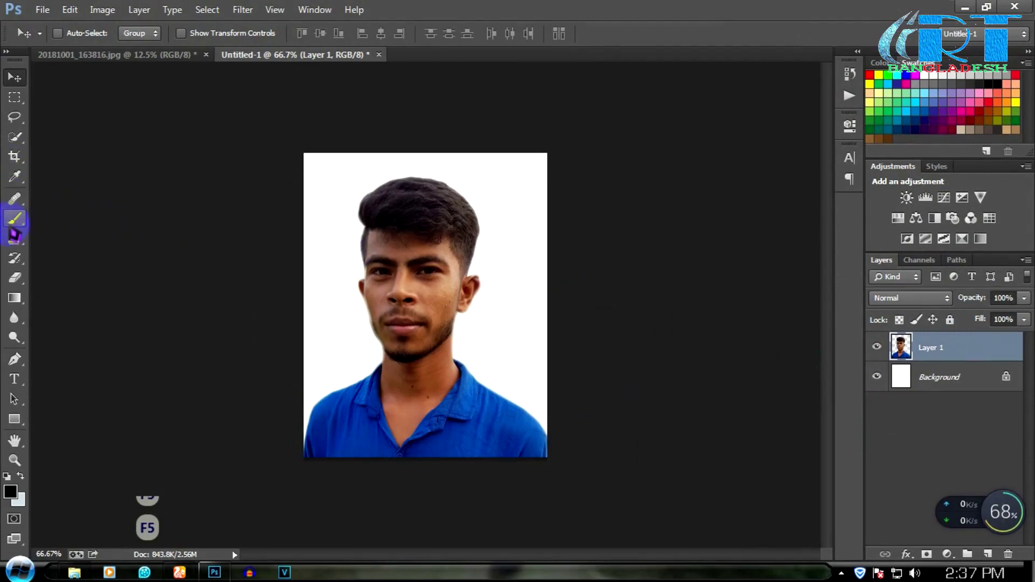
Retouch the blemishes on the man's cheek with a size 9 Healing Brush using a sampled source
left_click(15, 200)
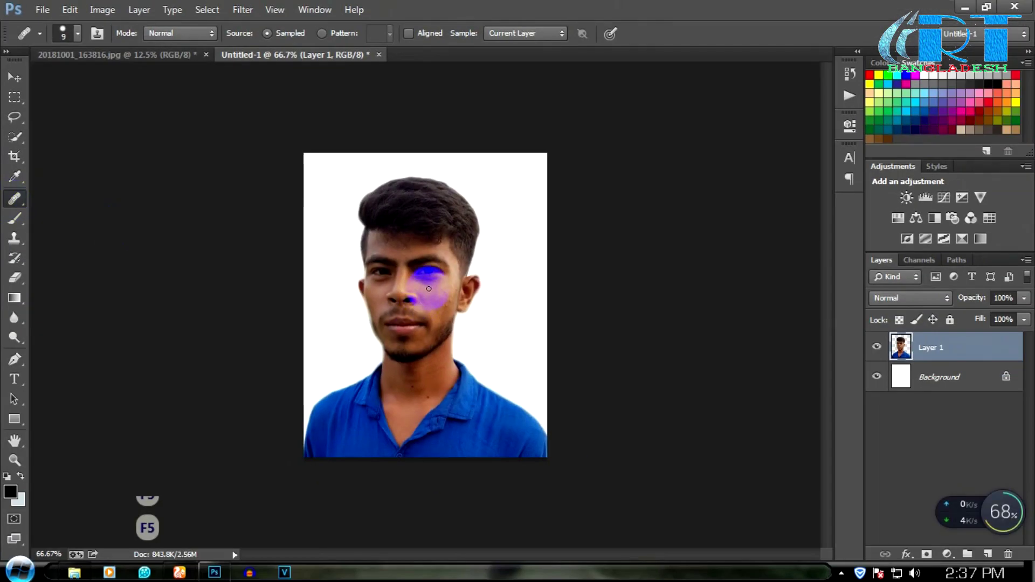
left_click(435, 303, "ctrl")
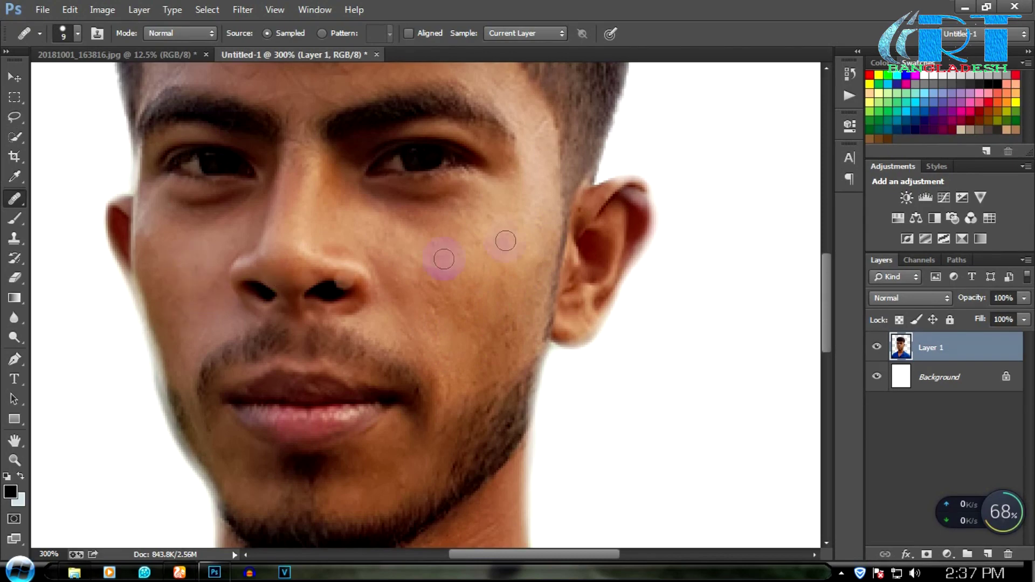
scroll(444, 335, "down", 5)
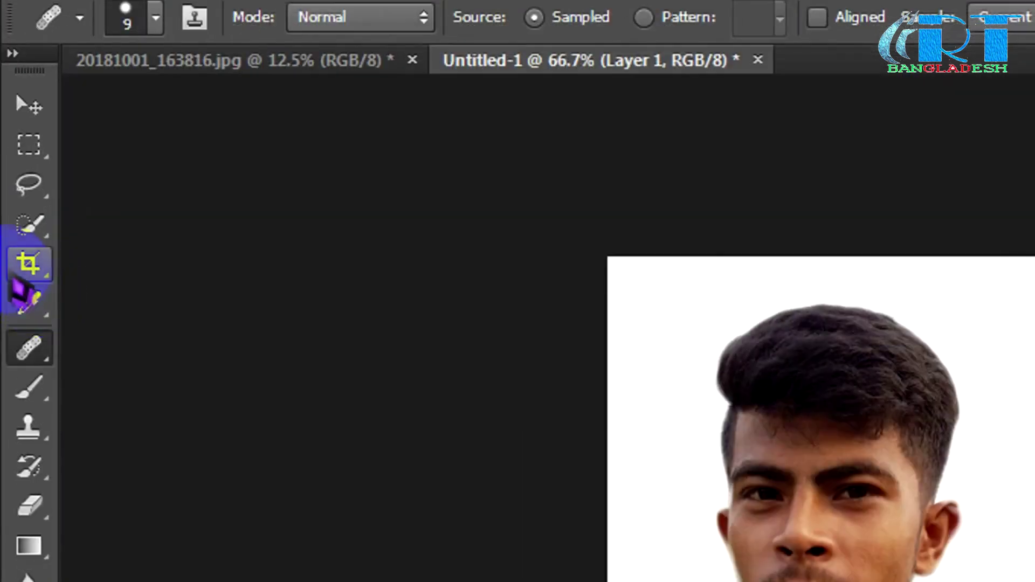
Crop the image to the full canvas at the 4 : 5 (8 : 10) ratio, deleting the pixels outside it
left_click(15, 156)
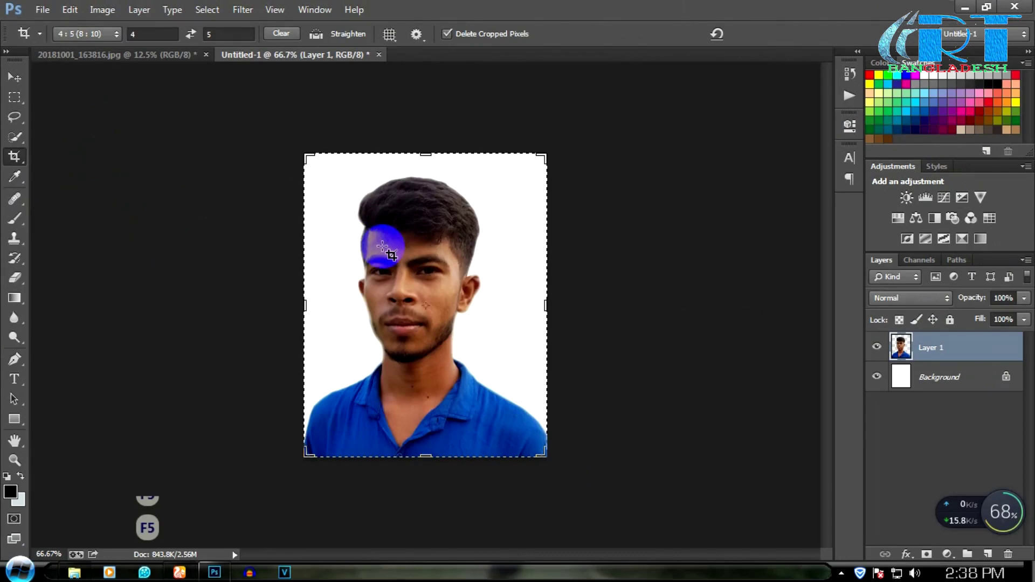
left_click(383, 247)
key("Return")
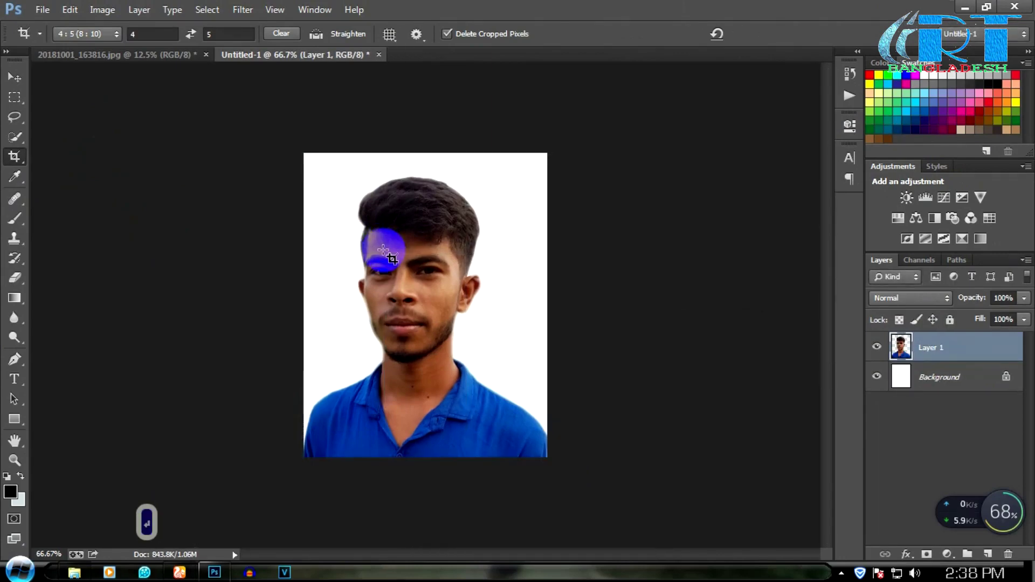
Open Layer 1 in the Camera Raw Filter and raise its luminance noise reduction to smooth the skin
left_click(243, 11)
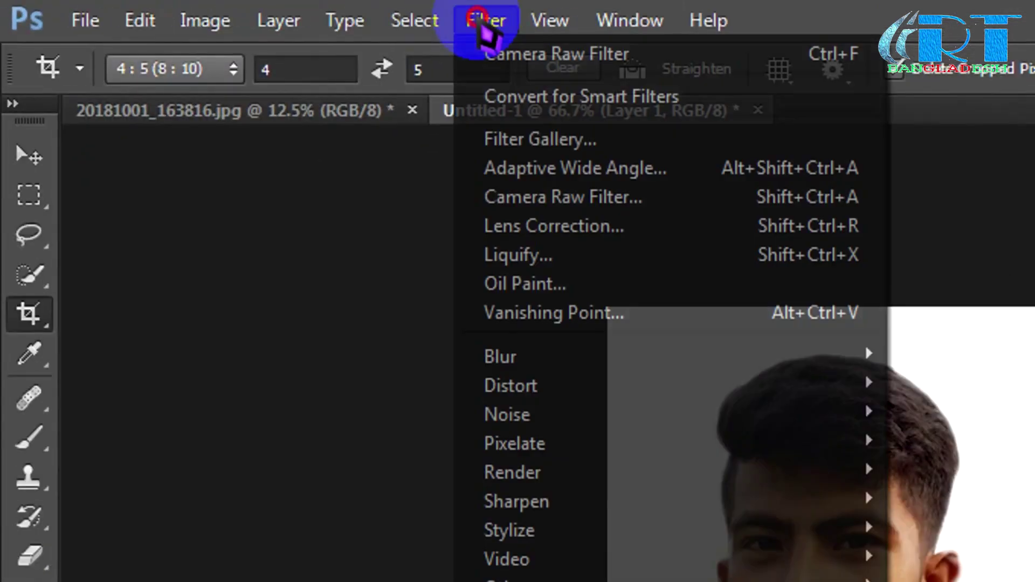
left_click(264, 98)
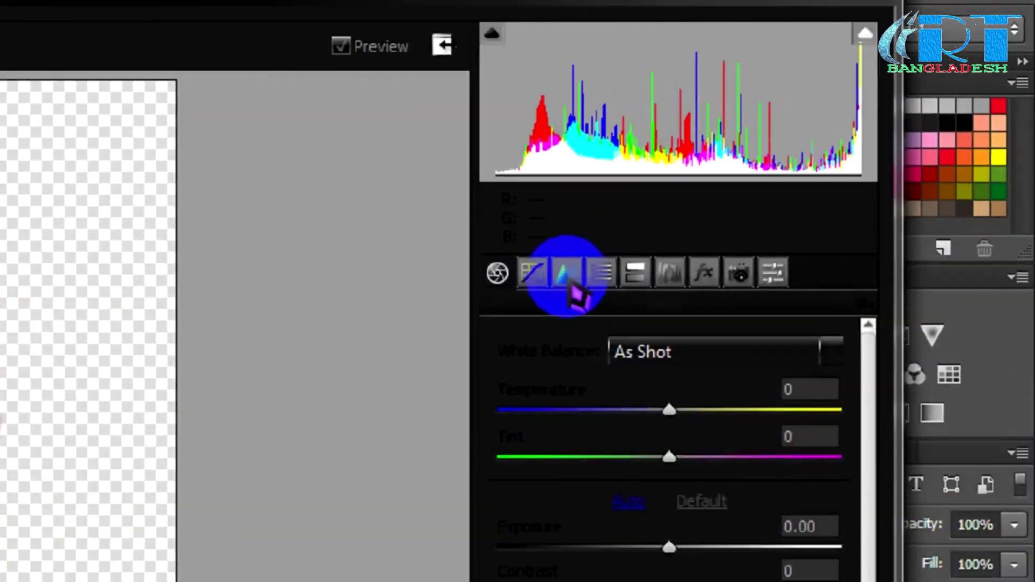
left_click(790, 166)
left_click_drag(462, 435, 582, 430)
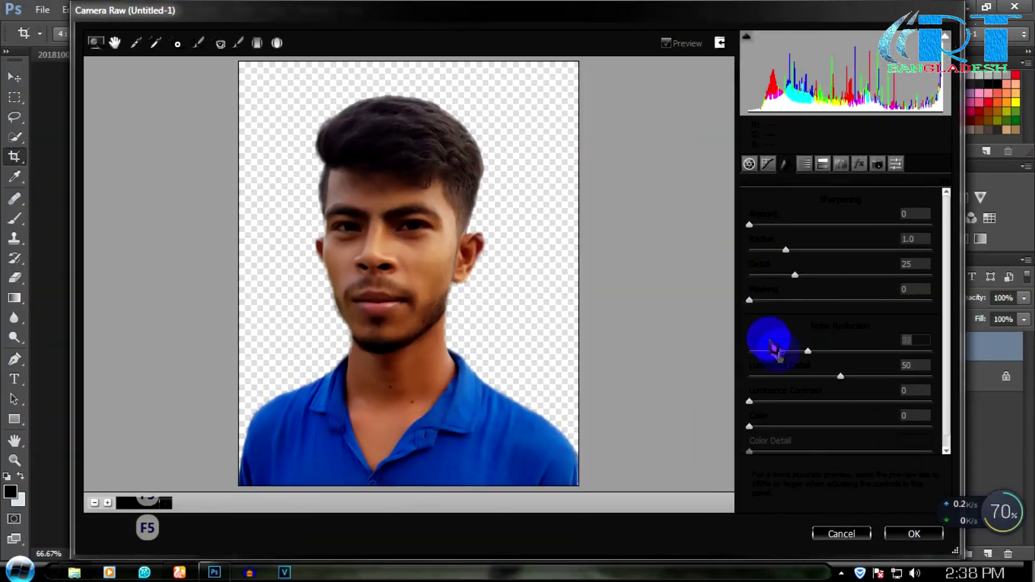
Try shifting the Oranges hue to a negative value in the HSL adjustments and undo it
left_click(803, 164)
left_click_drag(830, 296, 828, 297)
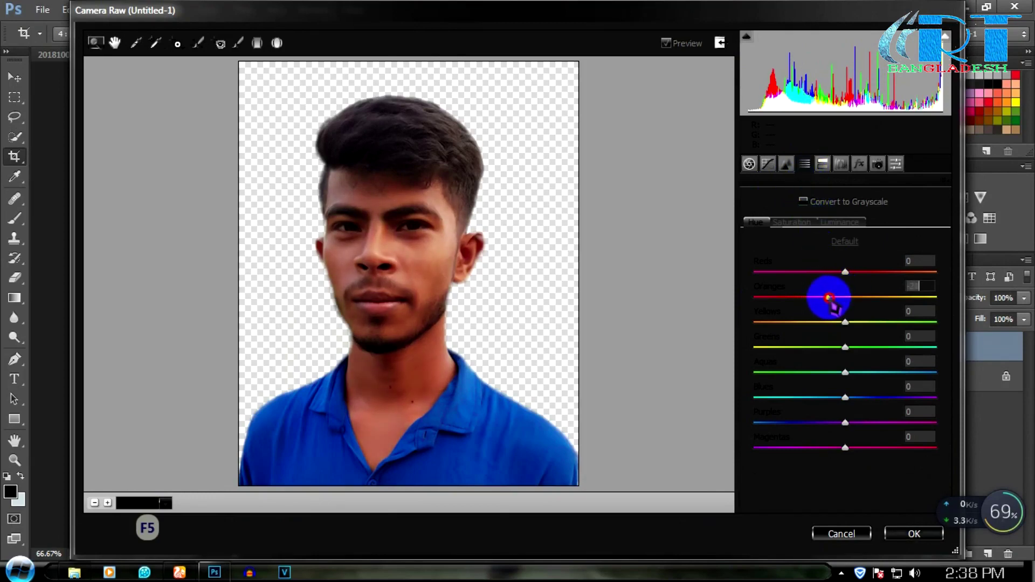
key("ctrl+z")
Set the Oranges saturation to -18 and the Blues saturation to about +20, and raise the skin tones' luminance
left_click(791, 223)
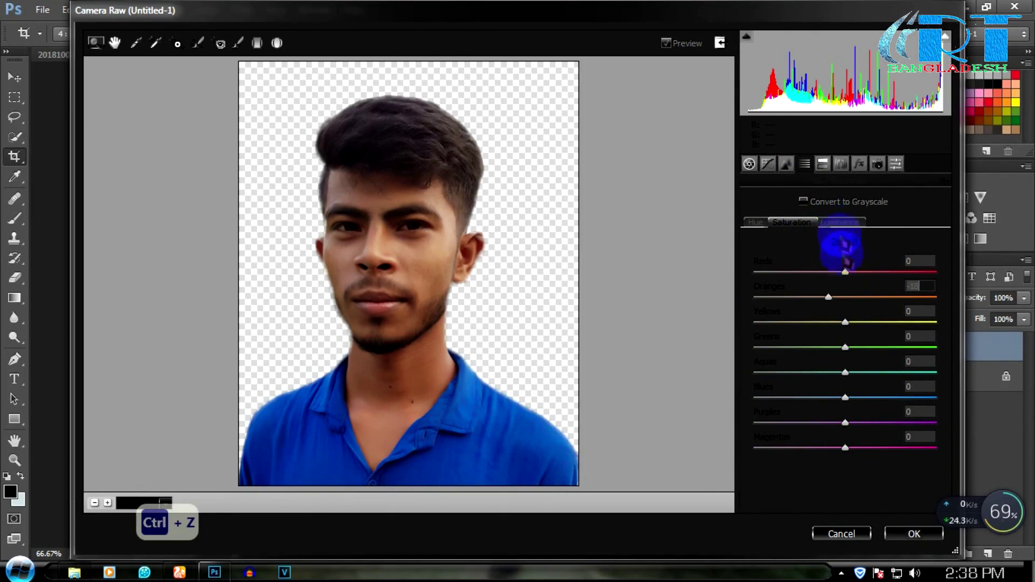
left_click(839, 222)
left_click_drag(861, 297, 873, 272)
left_click_drag(845, 423, 863, 397)
left_click(791, 222)
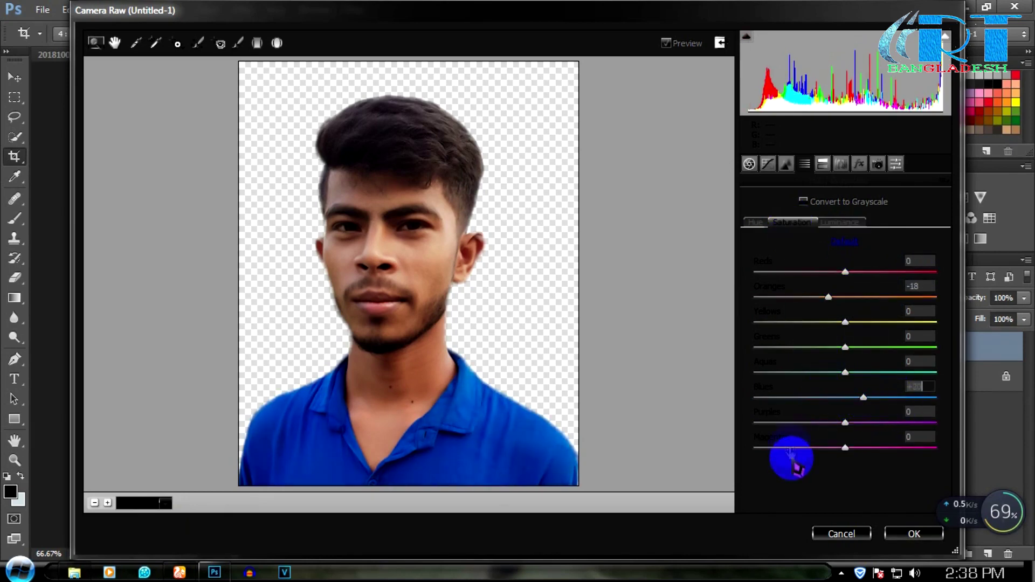
Raise the saturation of the Yellows and Greens, and apply the Camera Raw adjustments to Layer 1
left_click_drag(845, 323, 874, 322)
left_click_drag(844, 346, 877, 347)
left_click(902, 535)
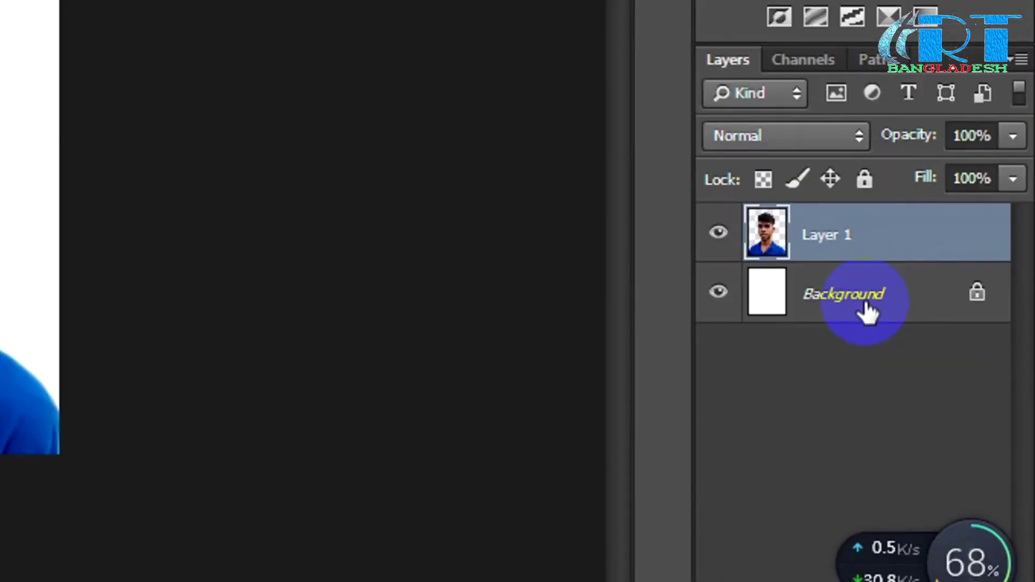
Merge Layer 1 with the white Background layer
left_click(868, 311, "ctrl")
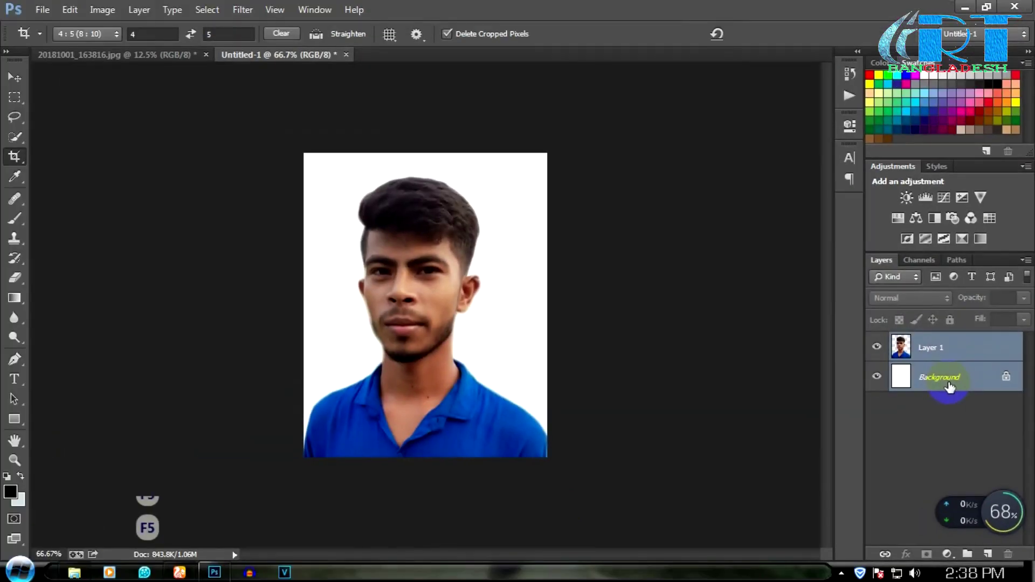
key("ctrl+e")
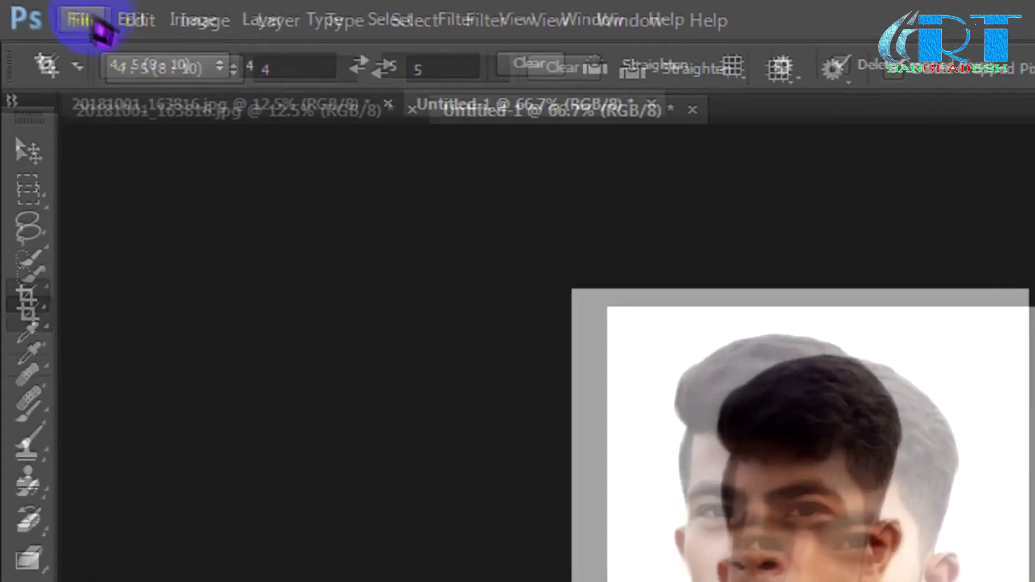
Create a new white A4 document from the International Paper preset, 210 × 297 mm at 300 pixels/inch in RGB Color
left_click(47, 14)
left_click(47, 26)
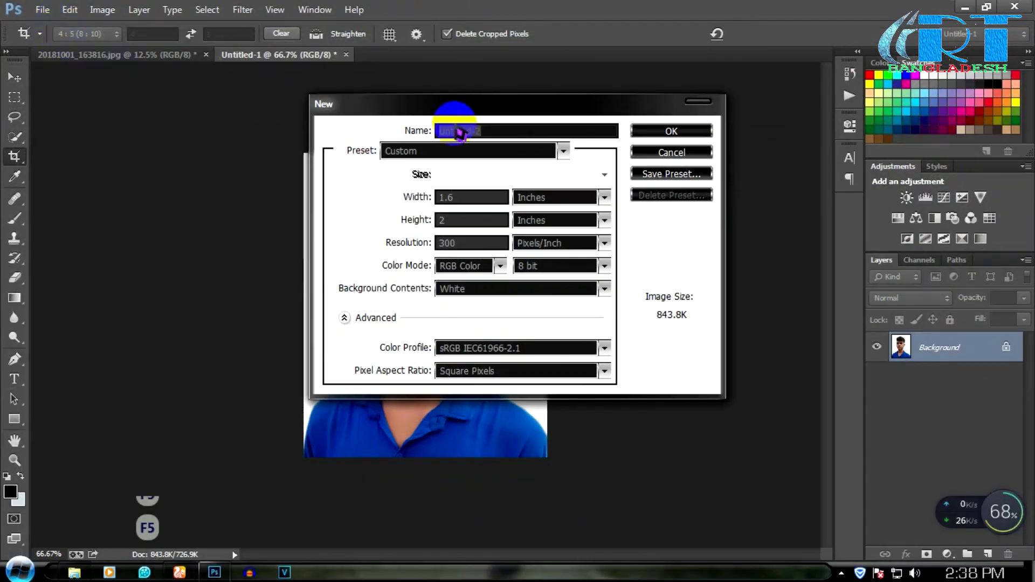
left_click(462, 153)
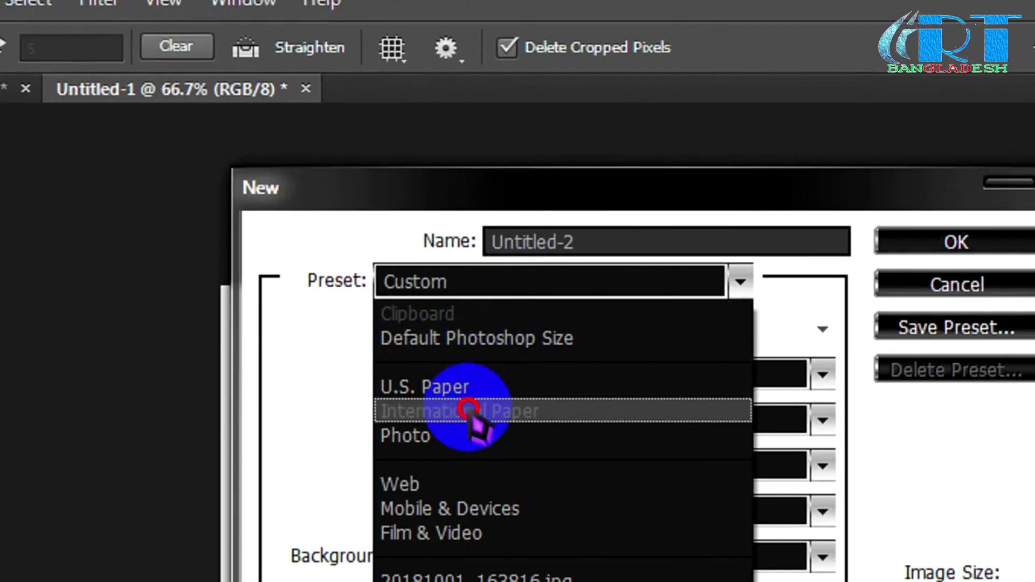
left_click(480, 412)
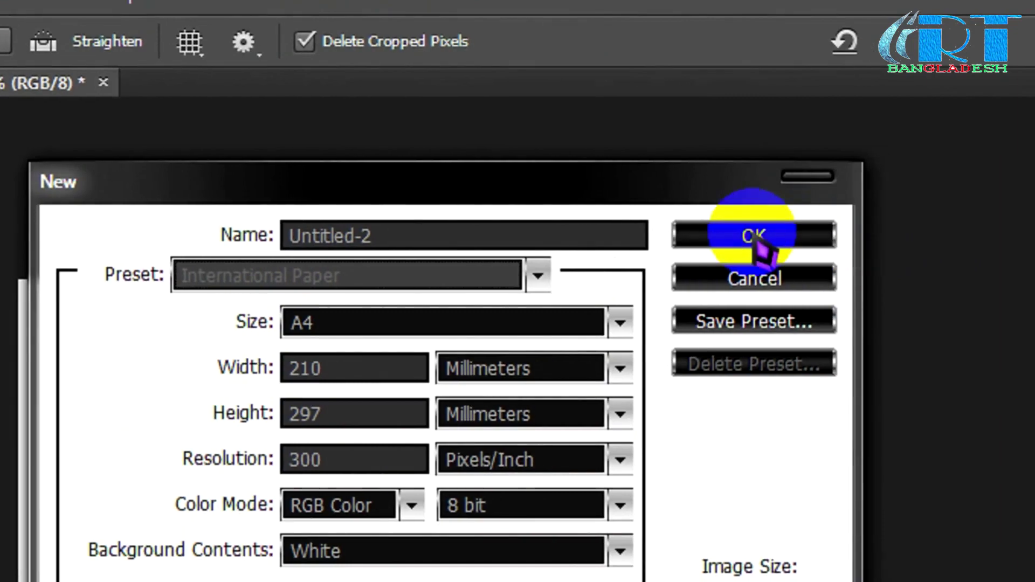
left_click(909, 236)
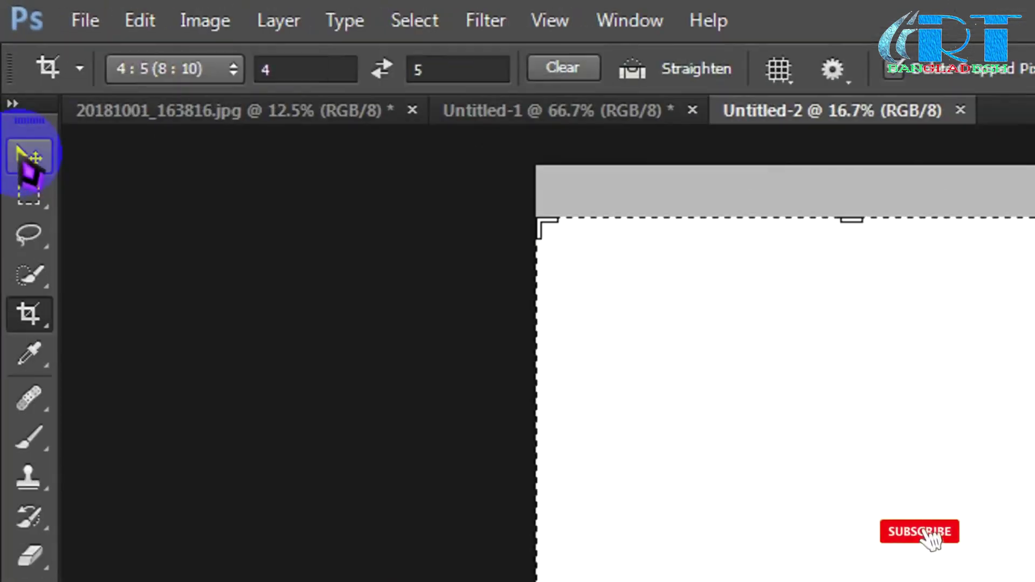
Select the whole portrait image in Untitled-1 and outline it with a 2 px black stroke located at Center
left_click(15, 77)
key("F5")
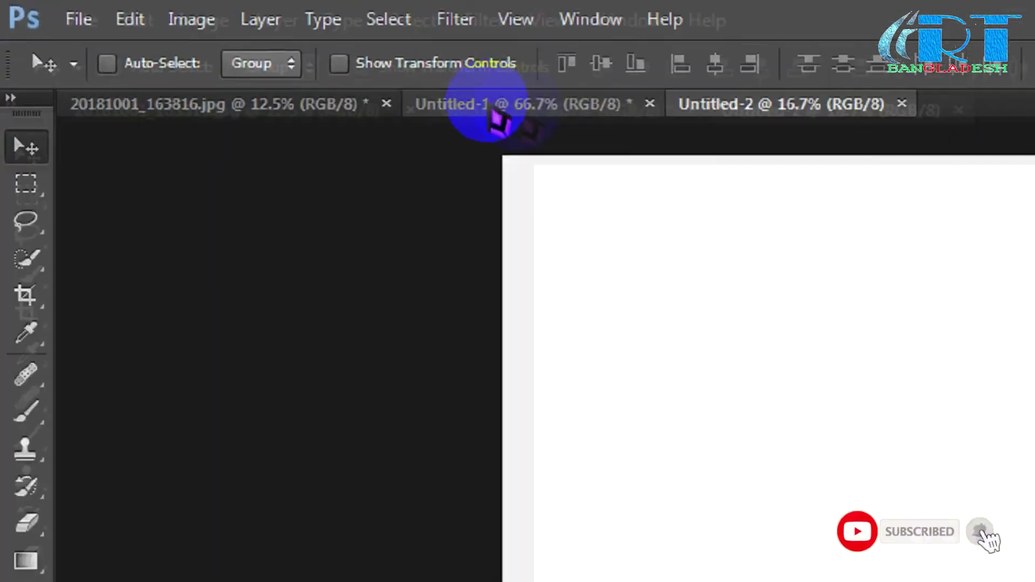
left_click(253, 56)
key("ctrl+a")
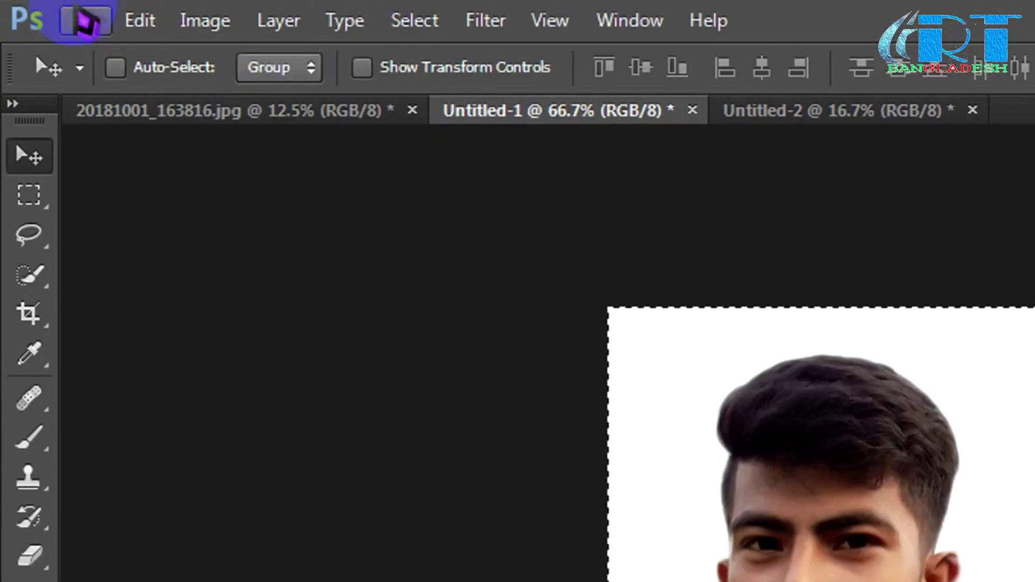
left_click(70, 11)
left_click(238, 455)
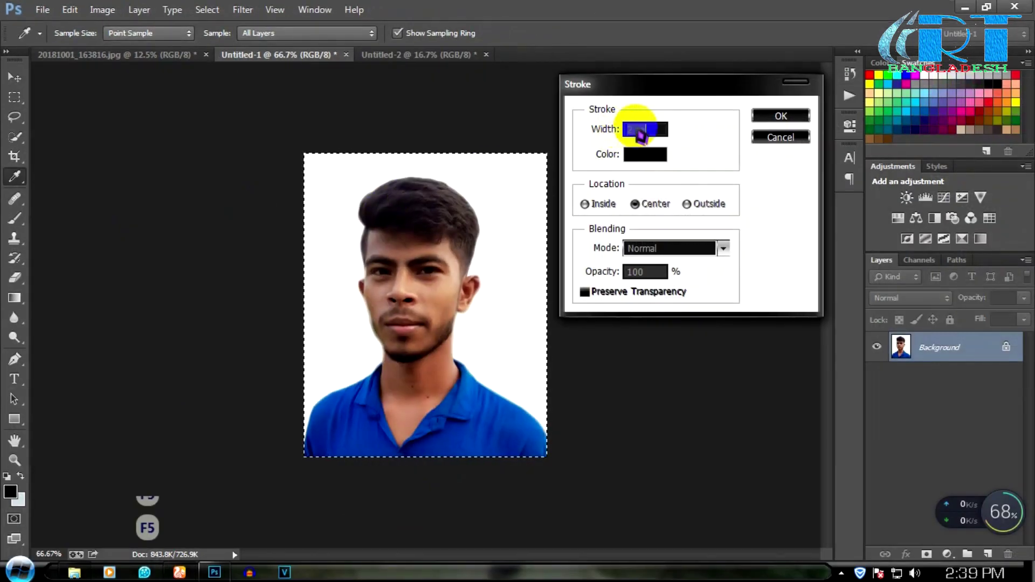
left_click(661, 155)
left_click(1011, 152)
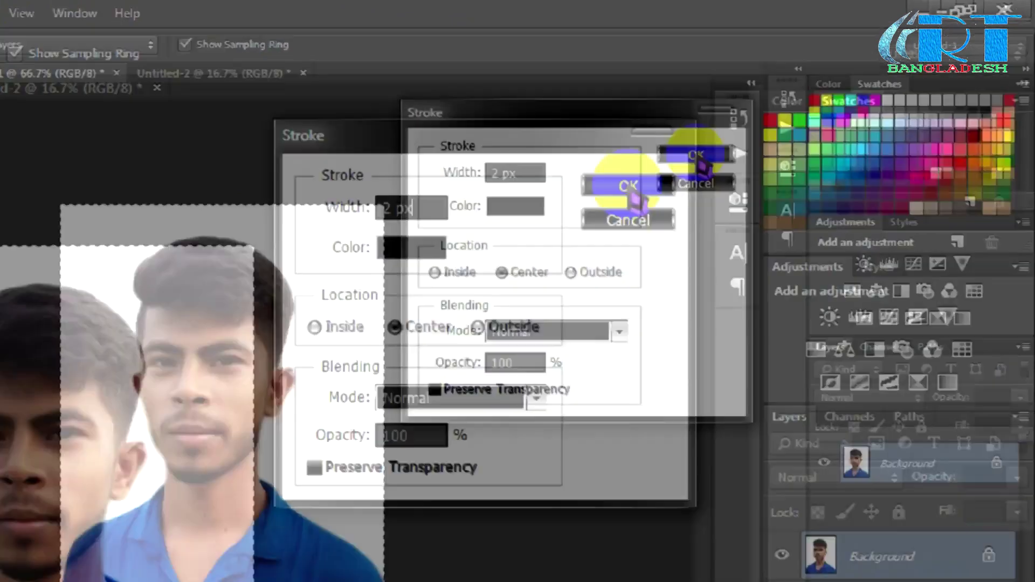
left_click(628, 186)
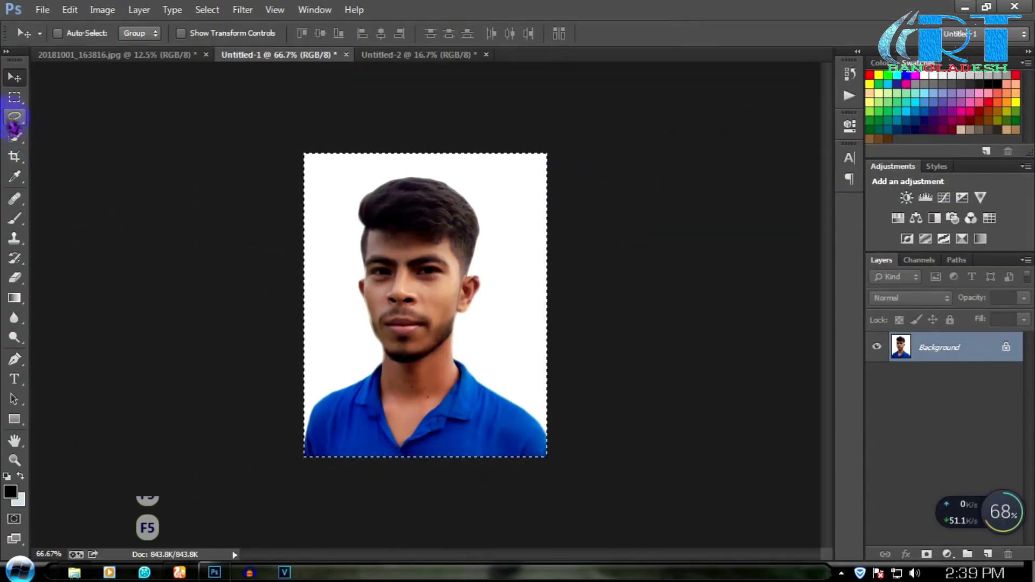
Move the outlined portrait into the A4 document Untitled-2 and place it close to the page's upper-left corner
left_click(14, 77)
left_click_drag(407, 260, 308, 169)
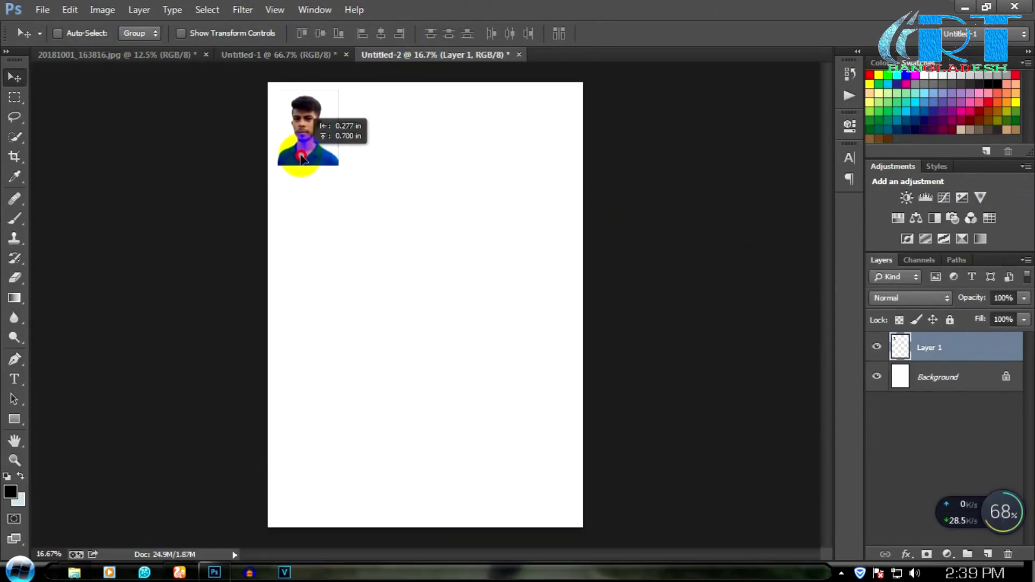
left_click(301, 160, "ctrl")
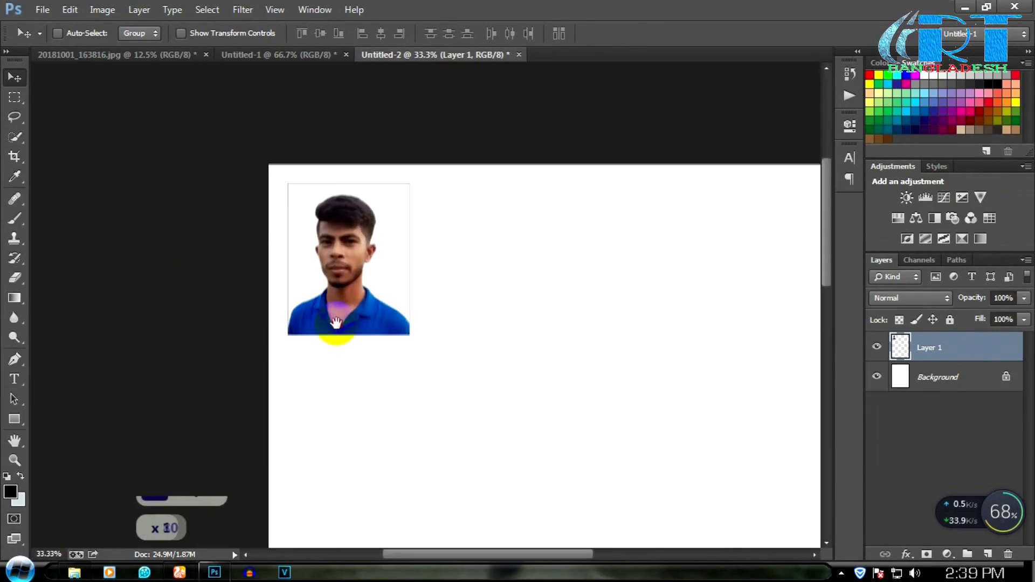
left_click(340, 319, "ctrl")
left_click_drag(338, 313, 322, 296)
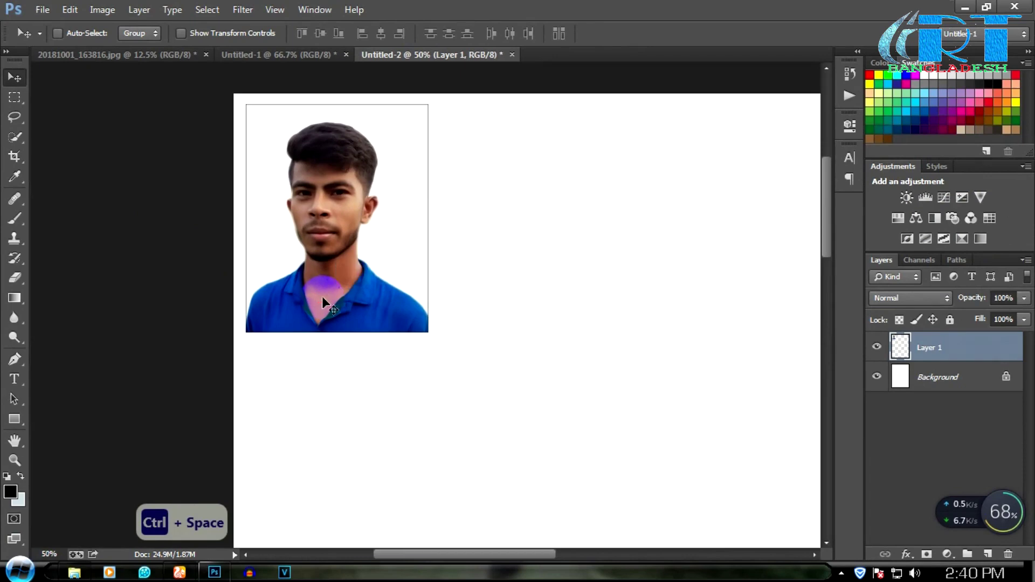
Duplicate the portrait three times along the page's upper edge to form an evenly spaced row of four photos
left_click(322, 297, "ctrl+alt")
left_click(317, 154, "ctrl+alt")
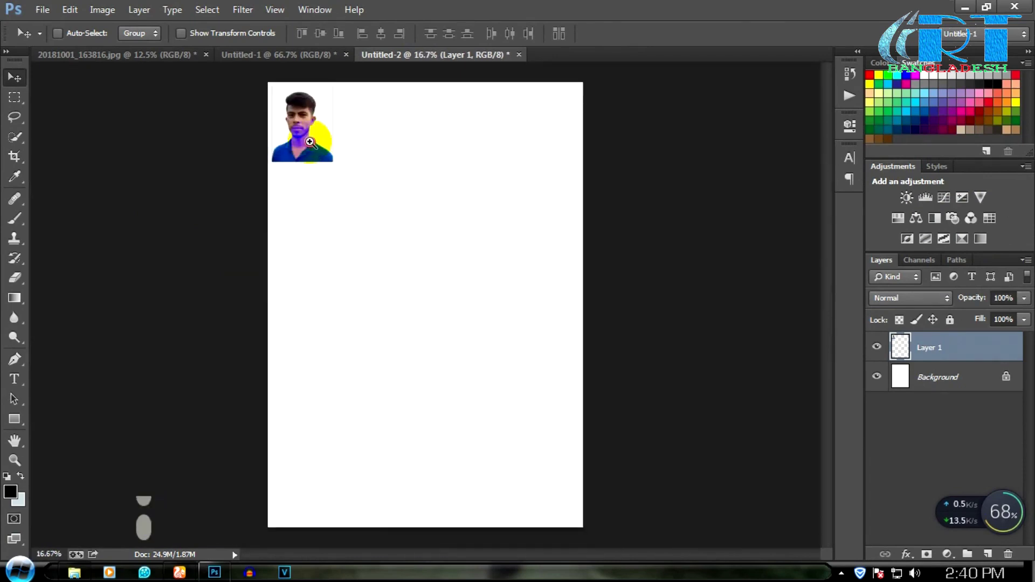
left_click(310, 142, "ctrl")
left_click_drag(307, 169, 435, 171)
left_click_drag(395, 199, 386, 296)
key("ctrl+alt+z")
left_click_drag(313, 208, 677, 223)
scroll(471, 243, "right", 7)
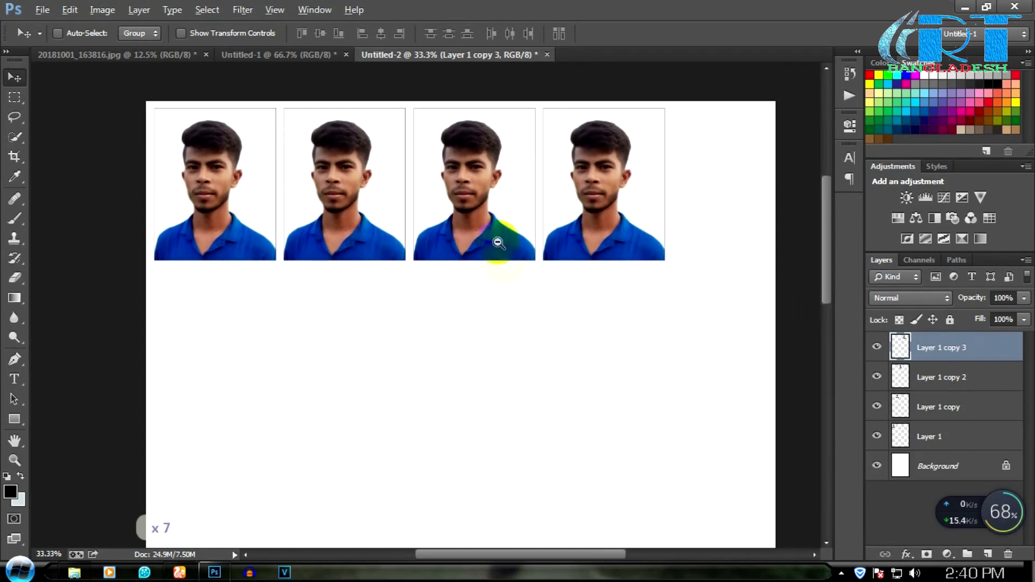
Duplicate all four portrait layers together and place the copies directly below the first row as a second row
left_click(358, 295, "ctrl+alt")
left_click(324, 162, "ctrl+alt")
left_click(949, 446, "ctrl")
key("ctrl+j")
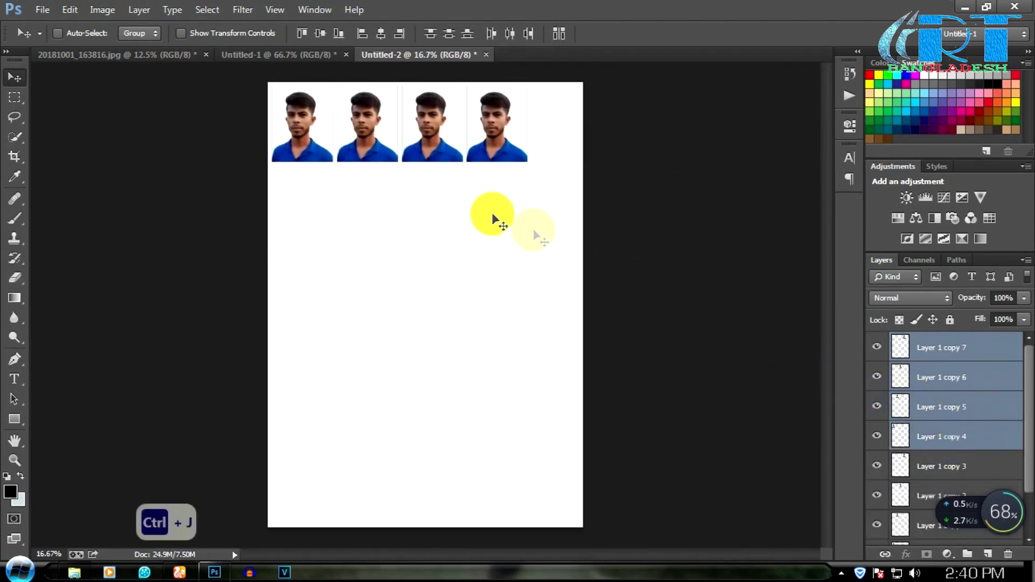
left_click_drag(429, 131, 423, 216)
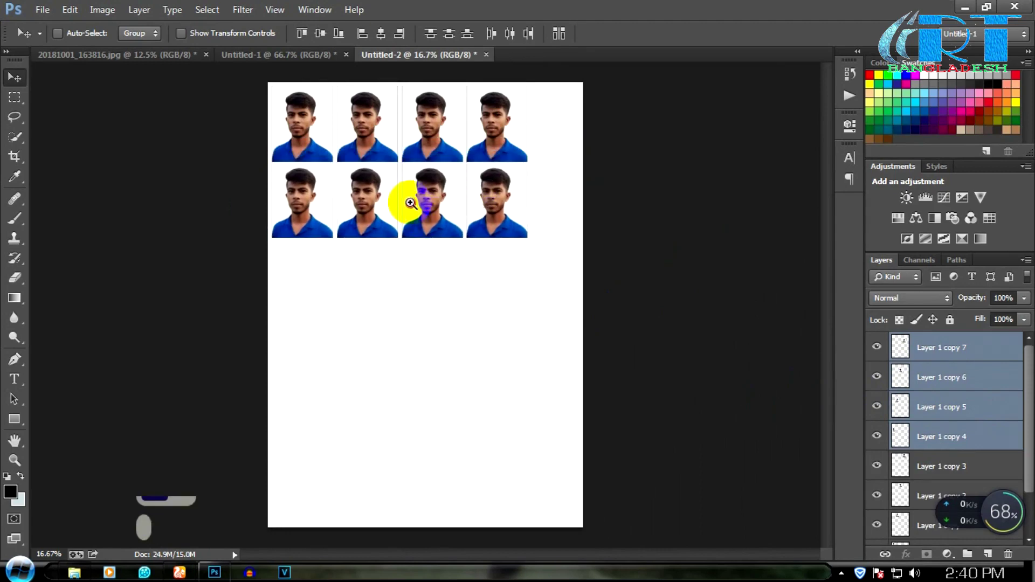
left_click(413, 206, "ctrl")
left_click(414, 208, "ctrl")
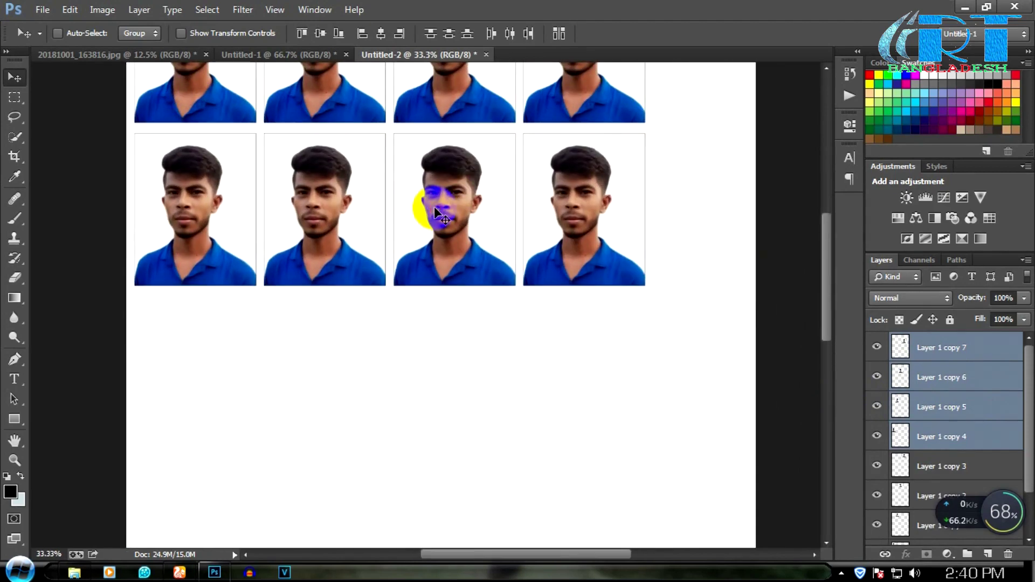
Print the A4 photo sheet, with the image moved down in the print preview to Top 0.125 and Left 0.125
left_click(425, 208, "alt")
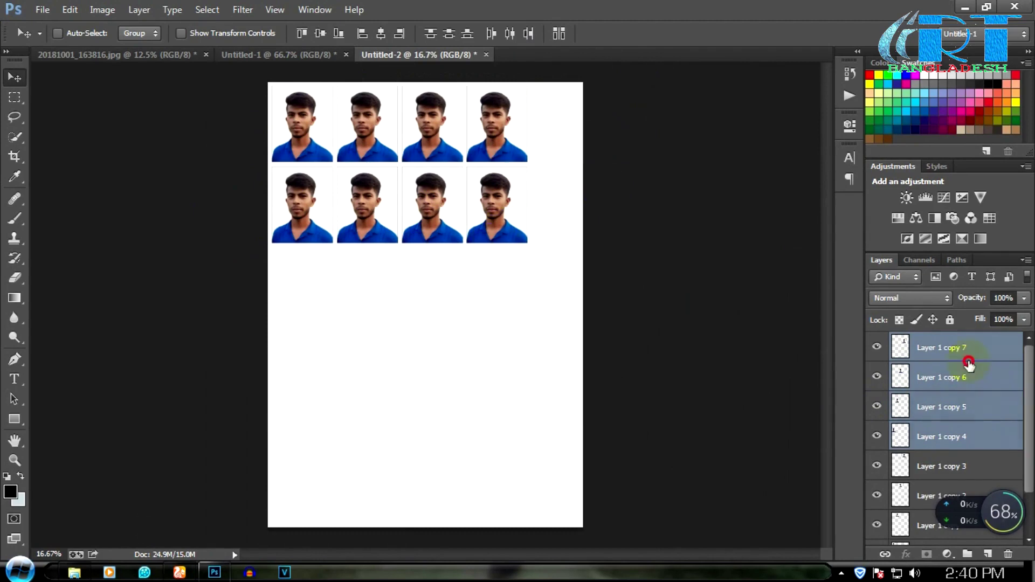
left_click(969, 362)
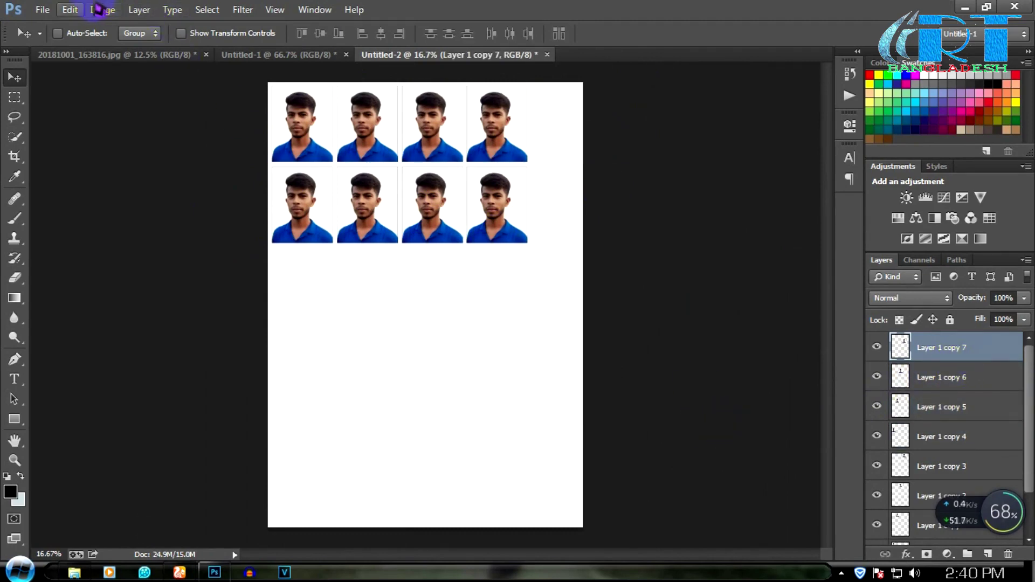
left_click(39, 11)
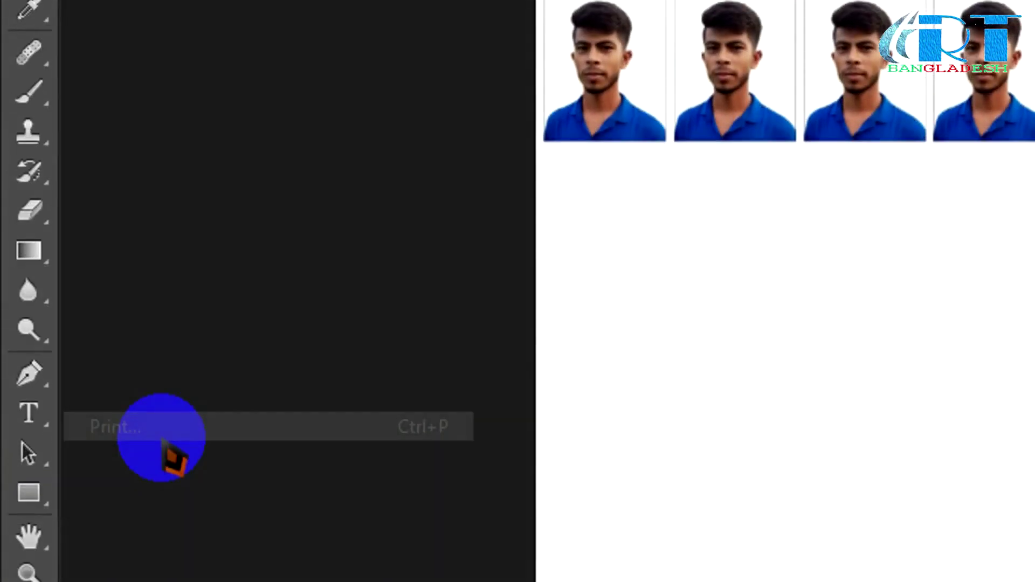
left_click(164, 438)
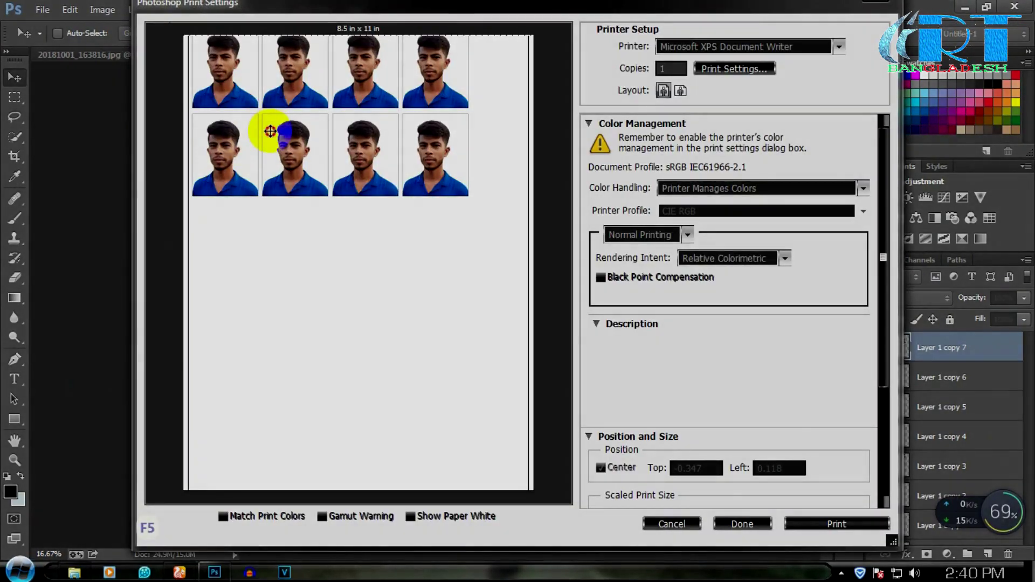
left_click_drag(270, 131, 266, 156)
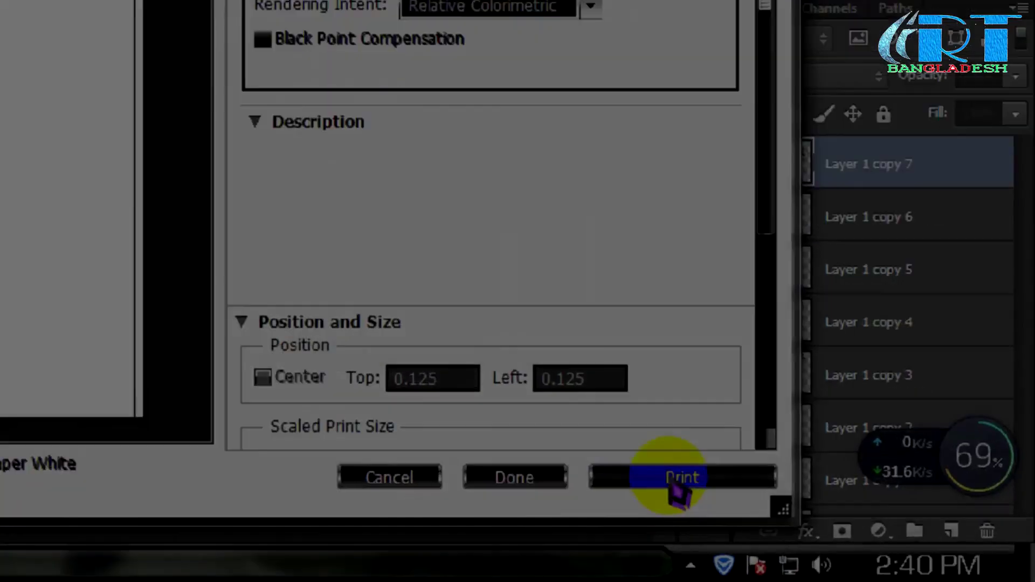
left_click(803, 527)
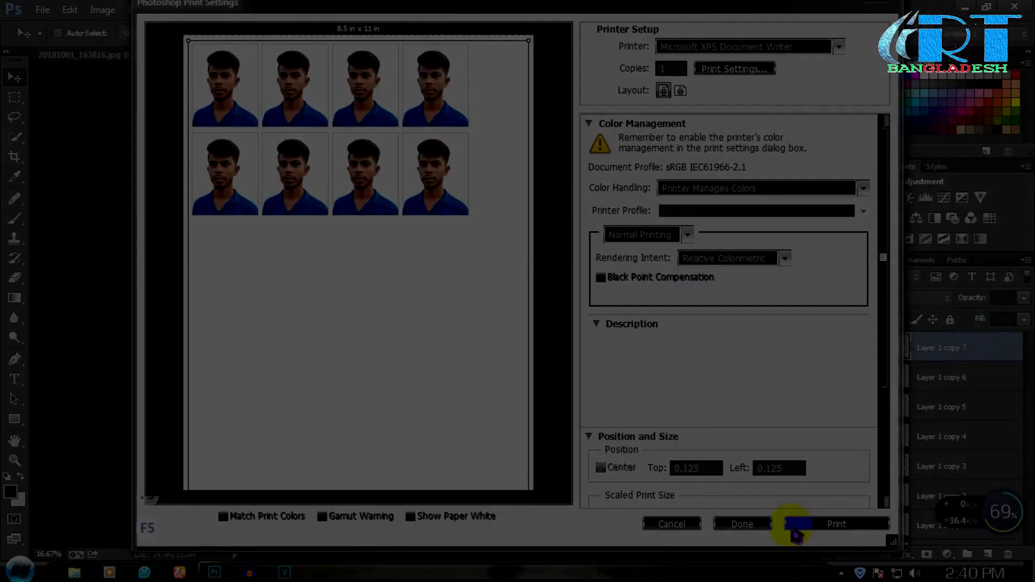